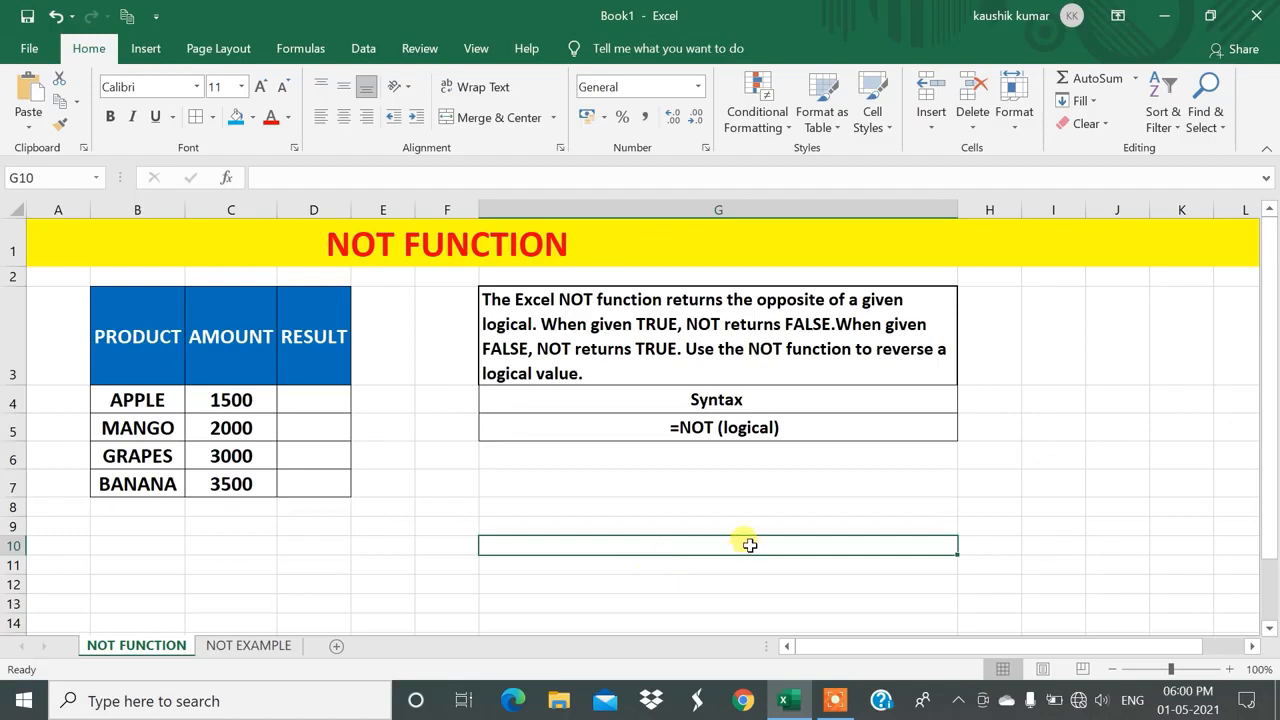
Review the NOT function description and syntax in G3:G5 and the product names in B4:B7.
click(660, 349)
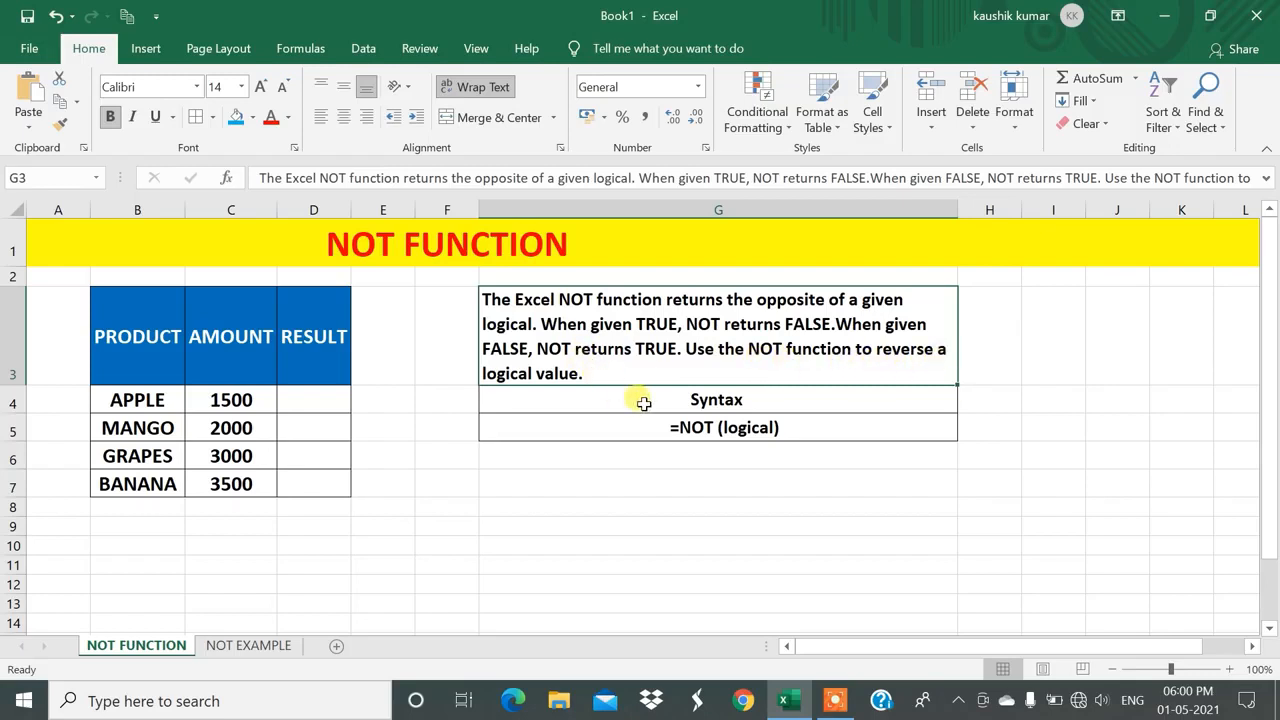
click(644, 402)
click(642, 434)
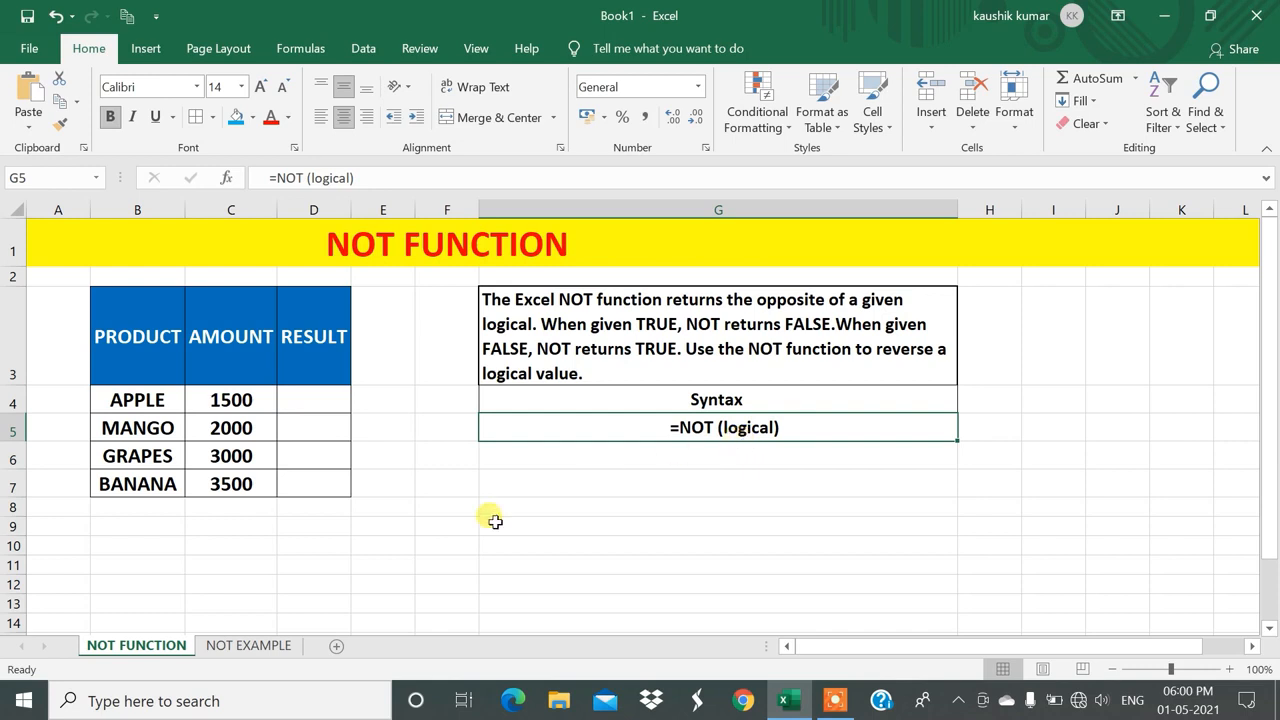
click(305, 402)
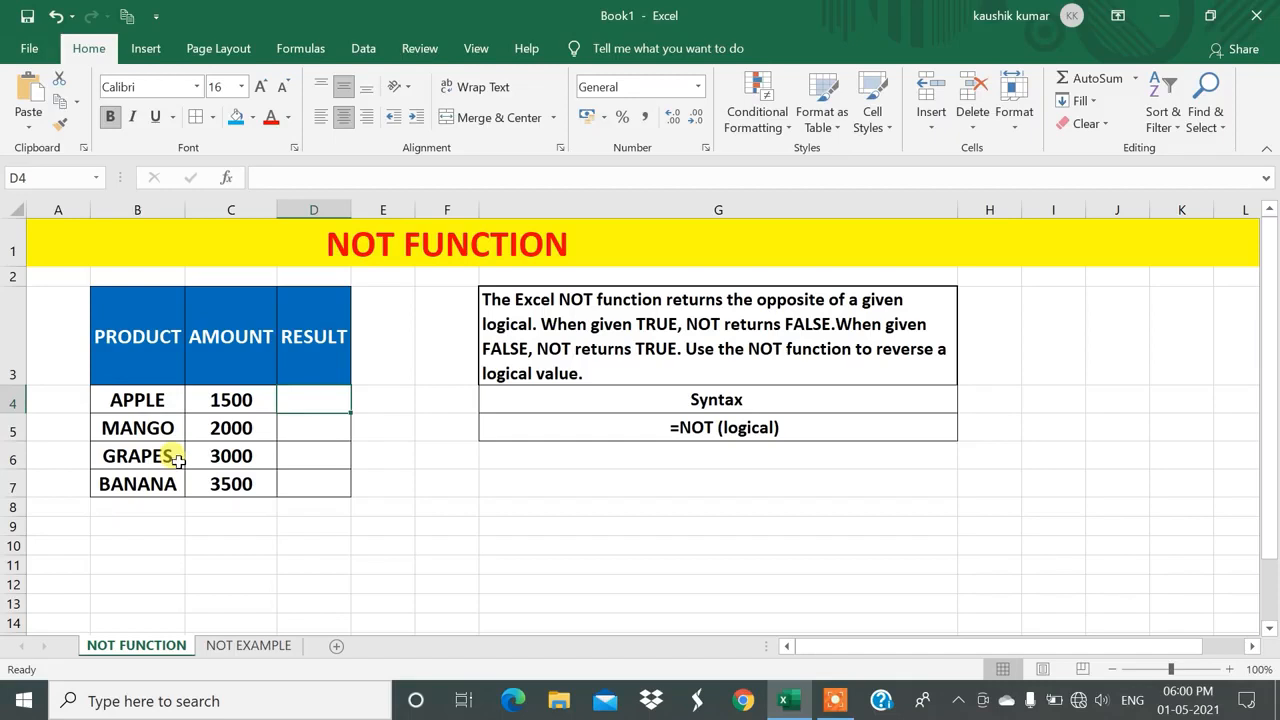
drag(160, 399, 160, 478)
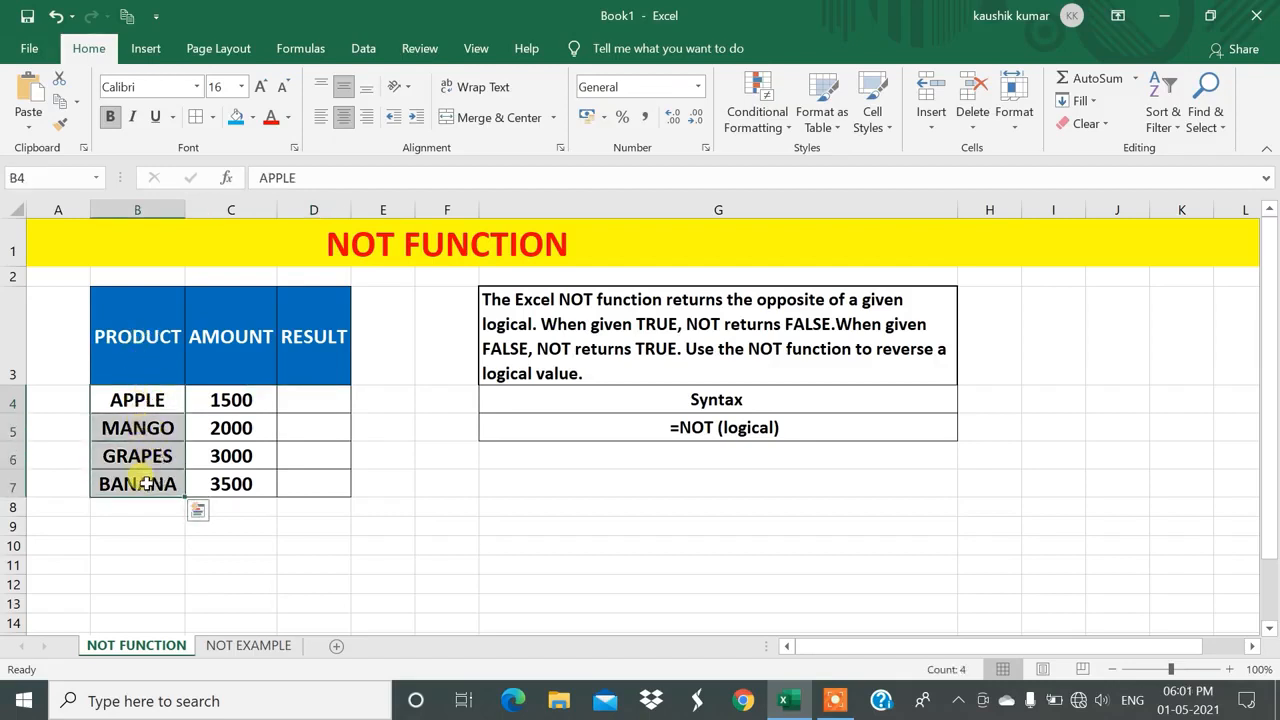
Enter the formula =NOT(B4="APPLE") in the RESULT cell D4 for the first product.
click(289, 399)
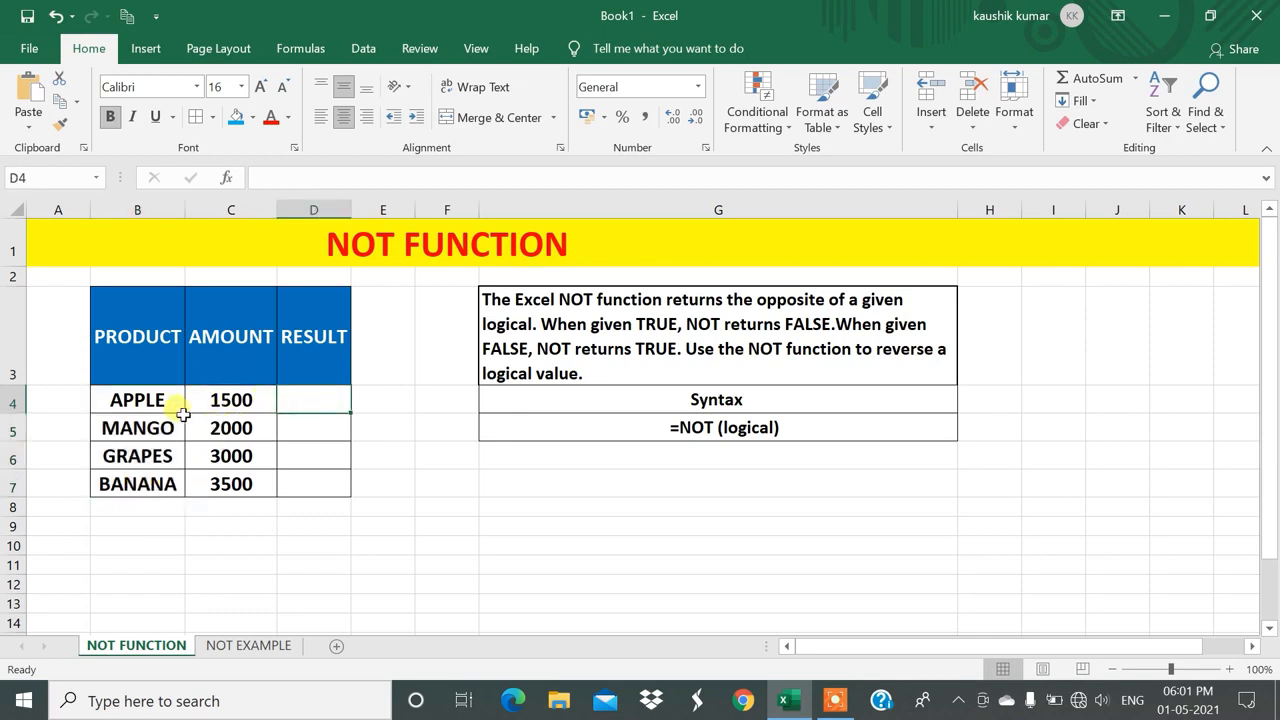
text(=)
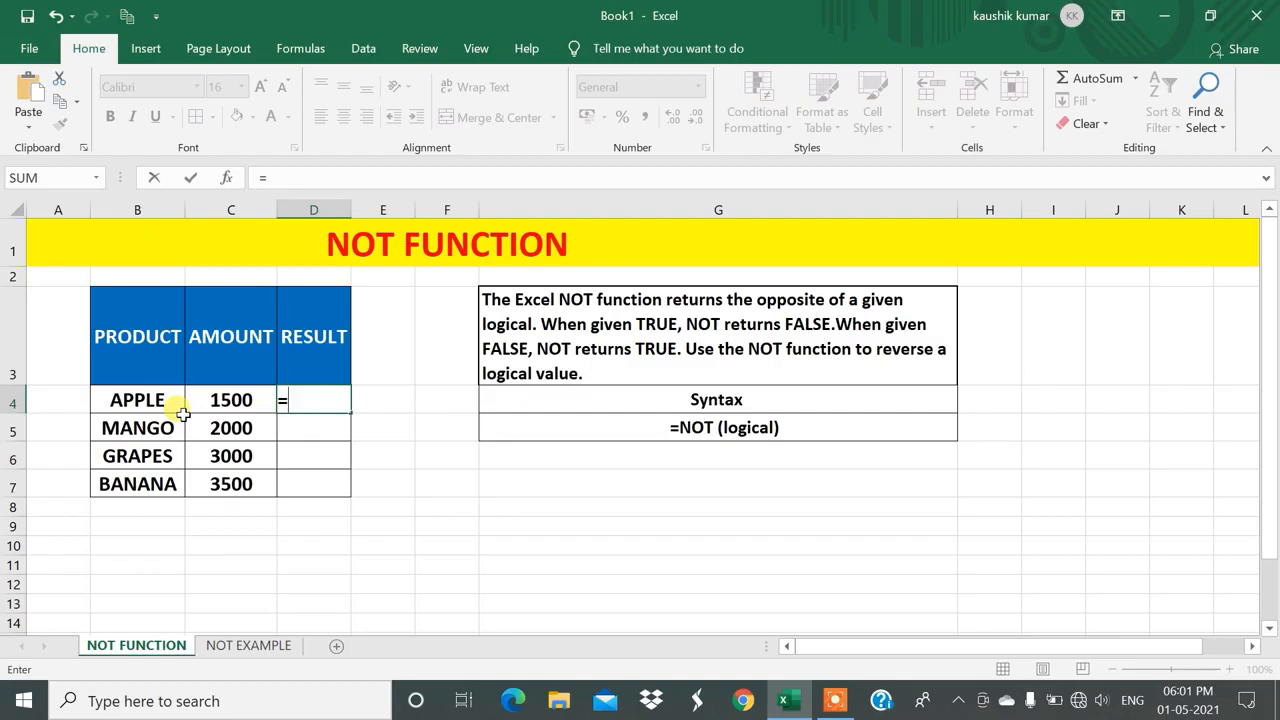
text(NOT()
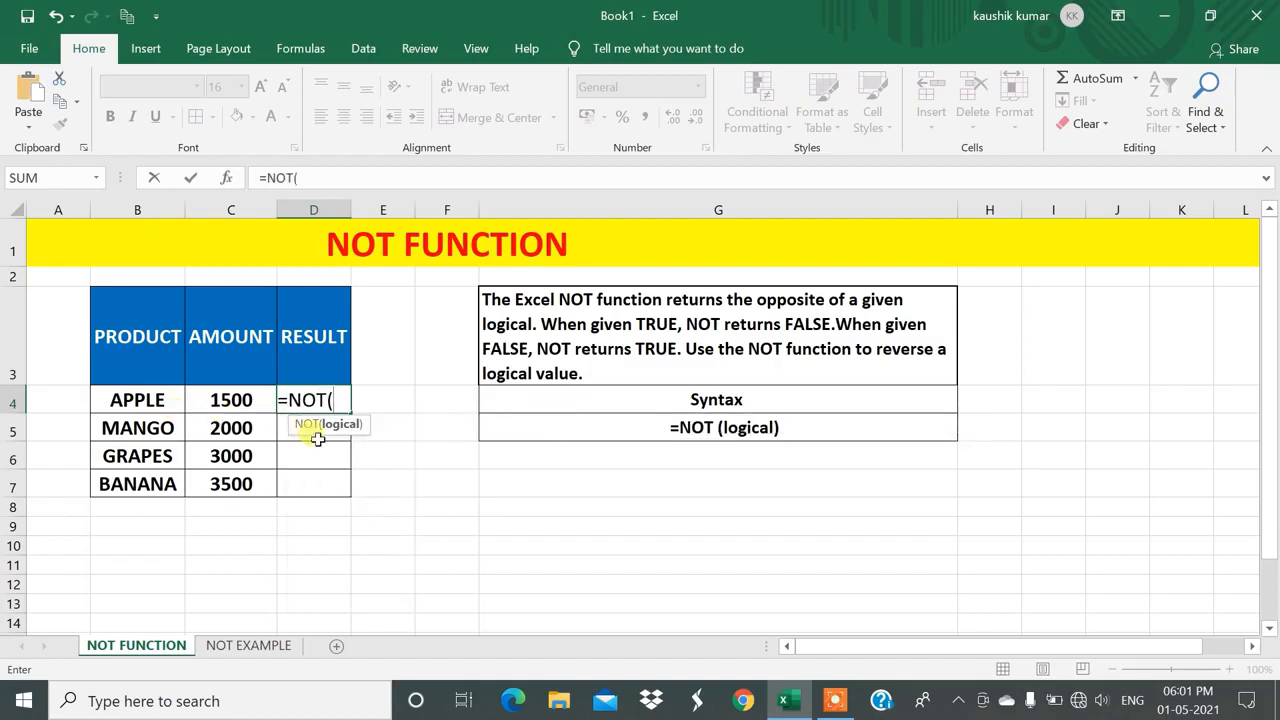
click(143, 399)
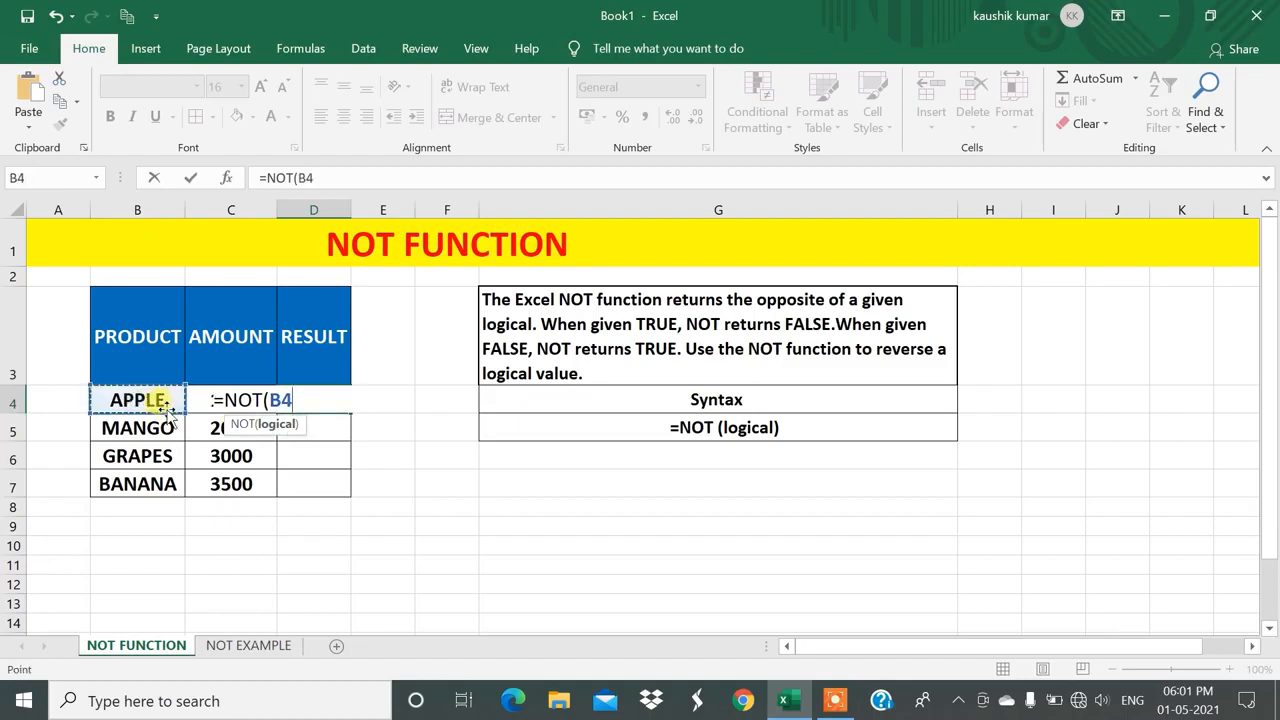
text(="APP)
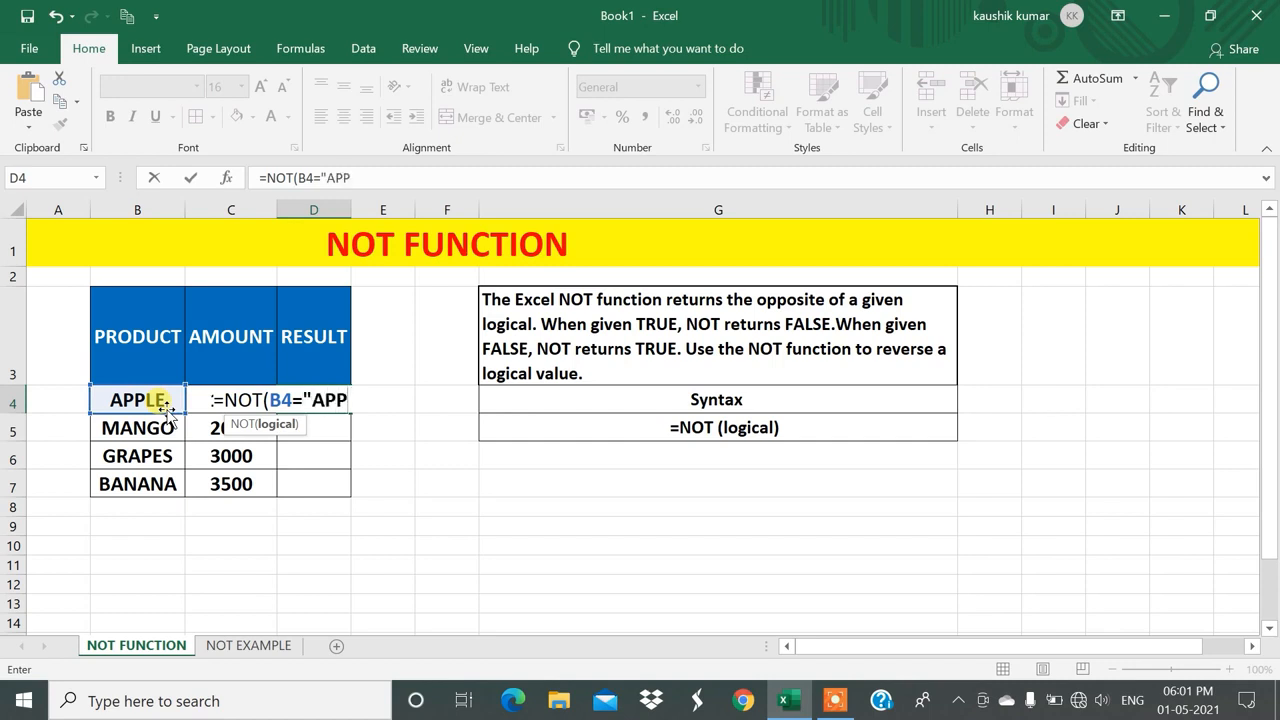
text(LE"))
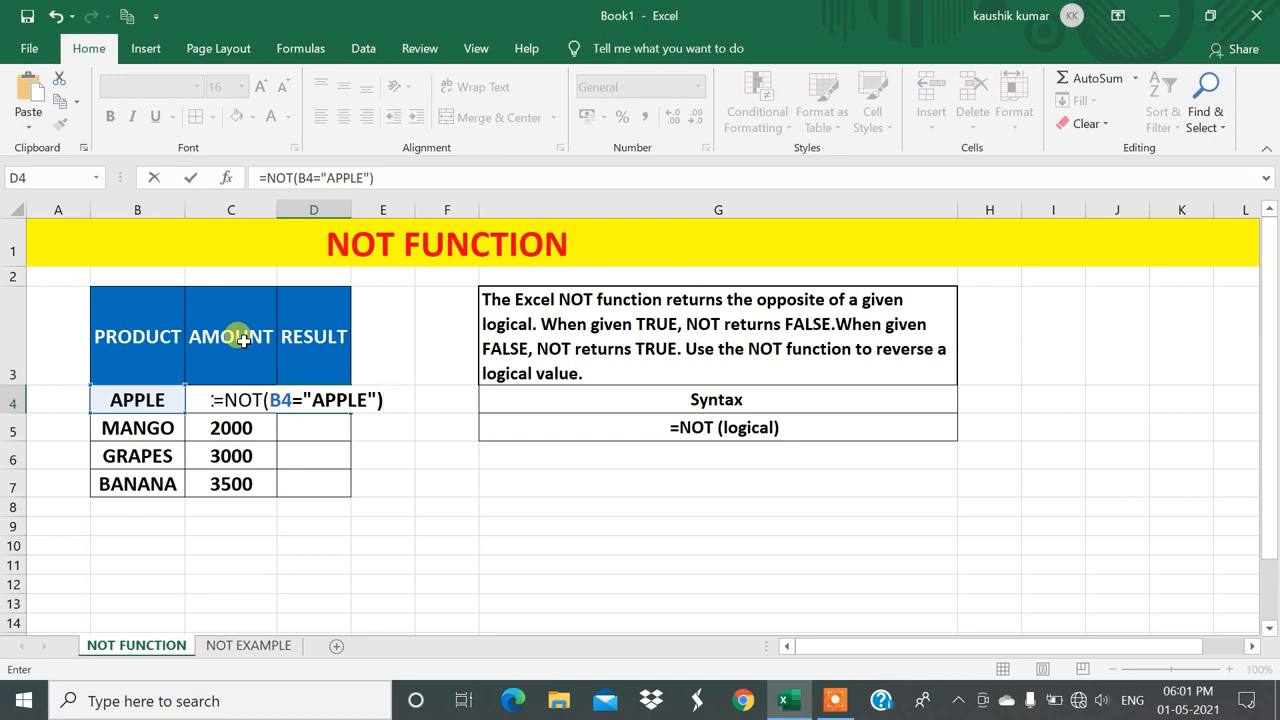
key(Return)
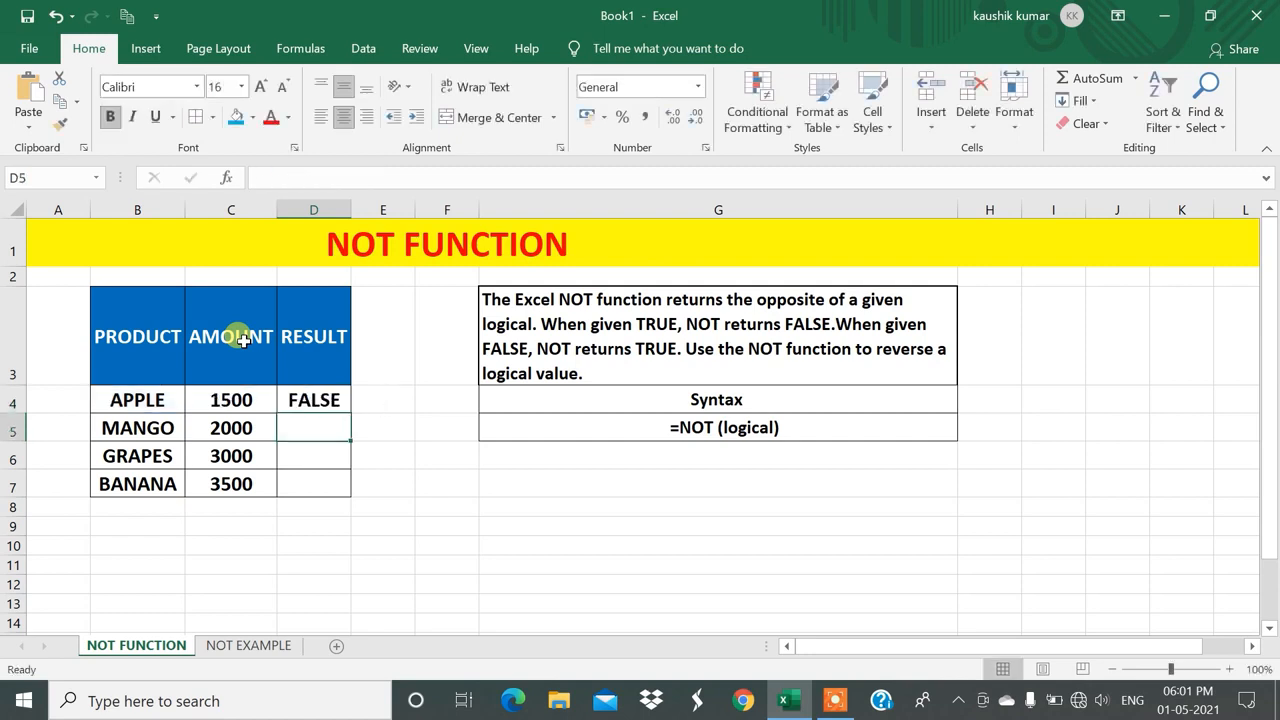
Fill the NOT formula from D4 down to D7 and compare the results with the product names.
click(157, 399)
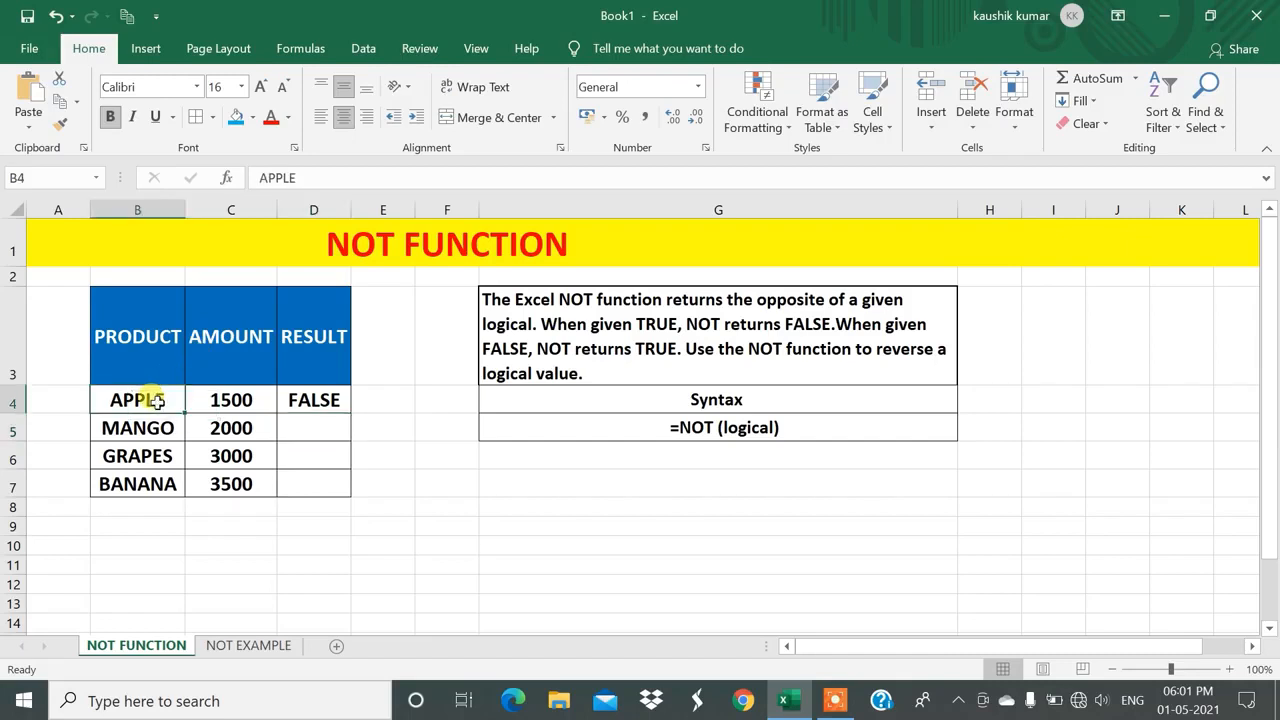
click(323, 400)
drag(349, 416, 339, 501)
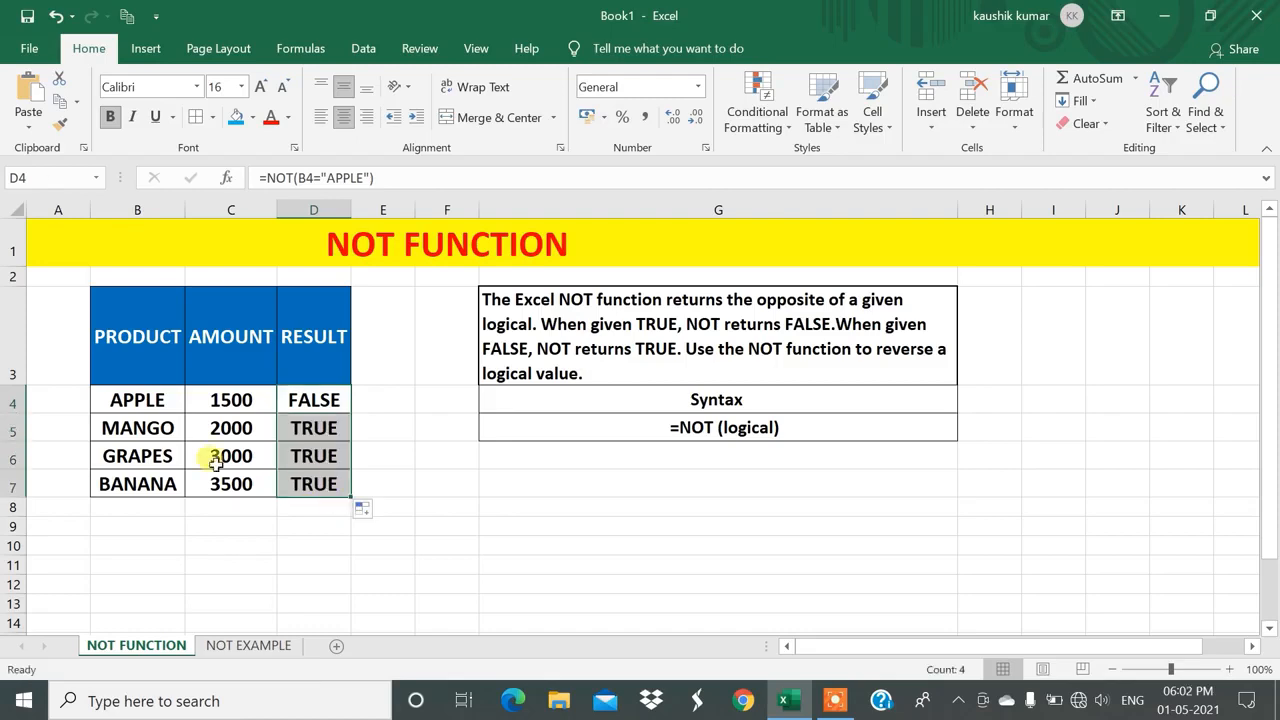
click(112, 425)
drag(313, 427, 311, 479)
click(311, 400)
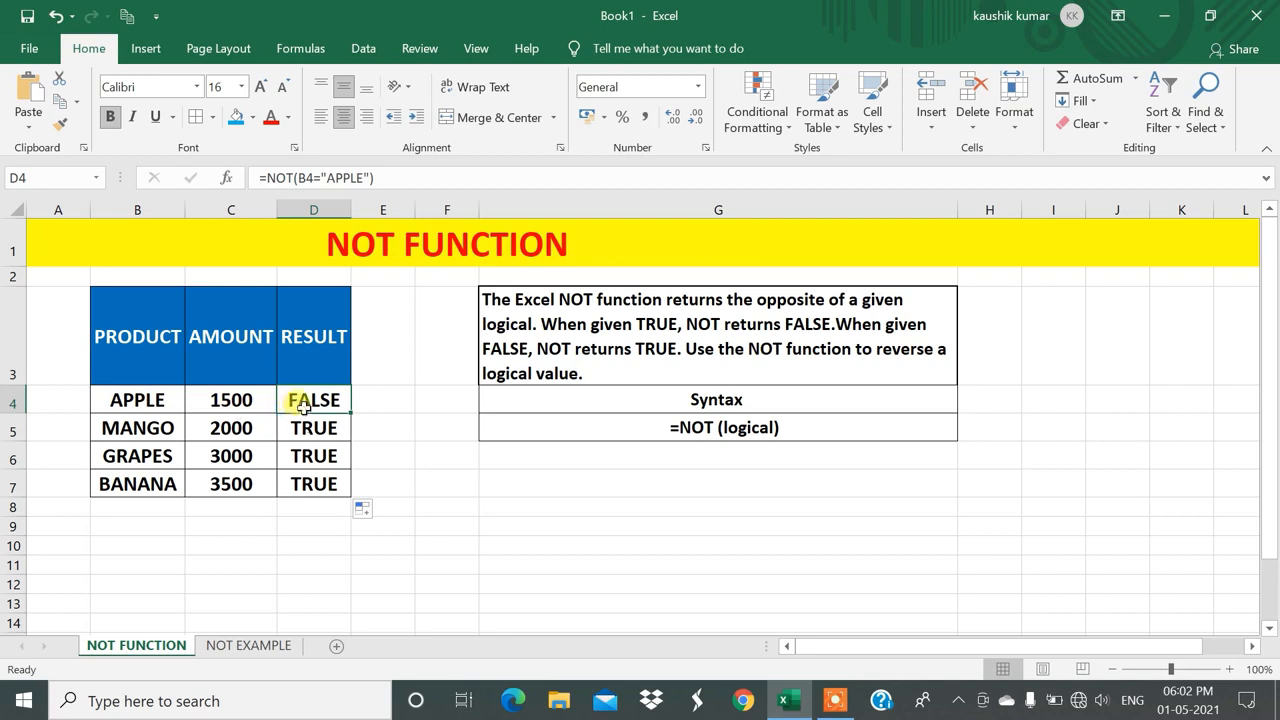
Clear the contents of D4:D8 and enter =NOT(B4="APPLE") again in D4.
drag(300, 400, 308, 501)
key(Delete)
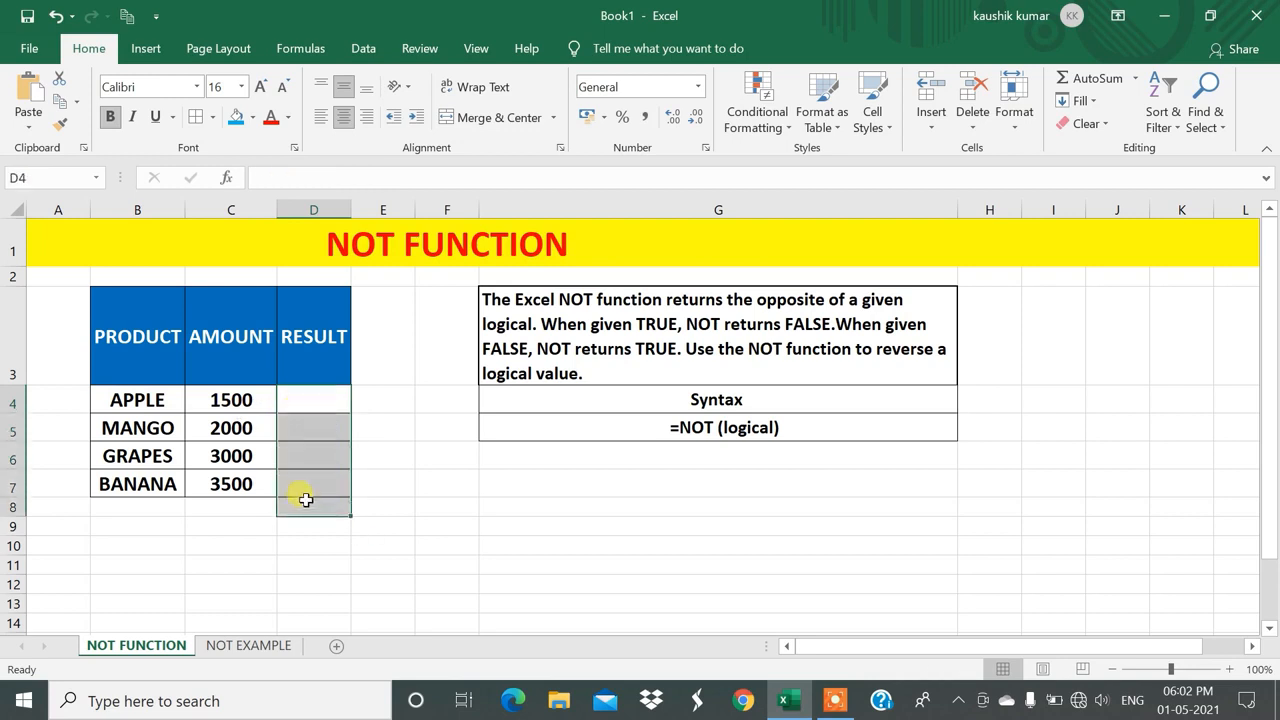
click(330, 410)
text(=)
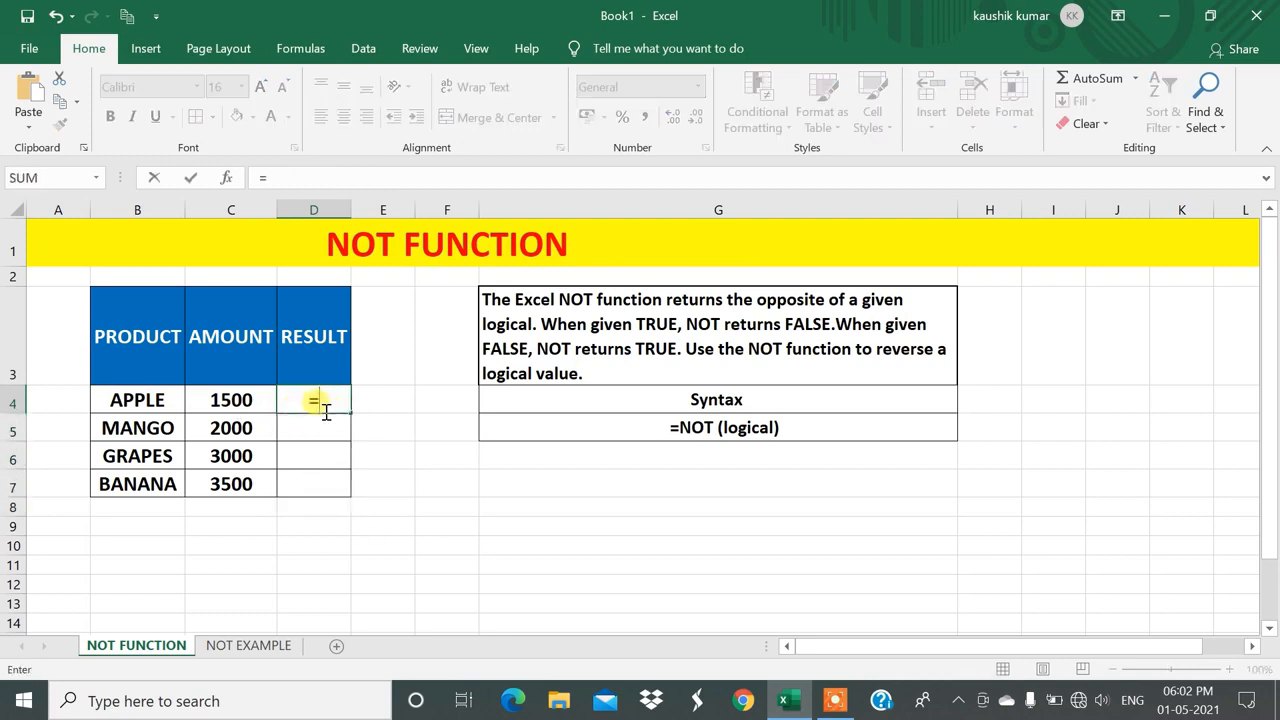
text(NOT()
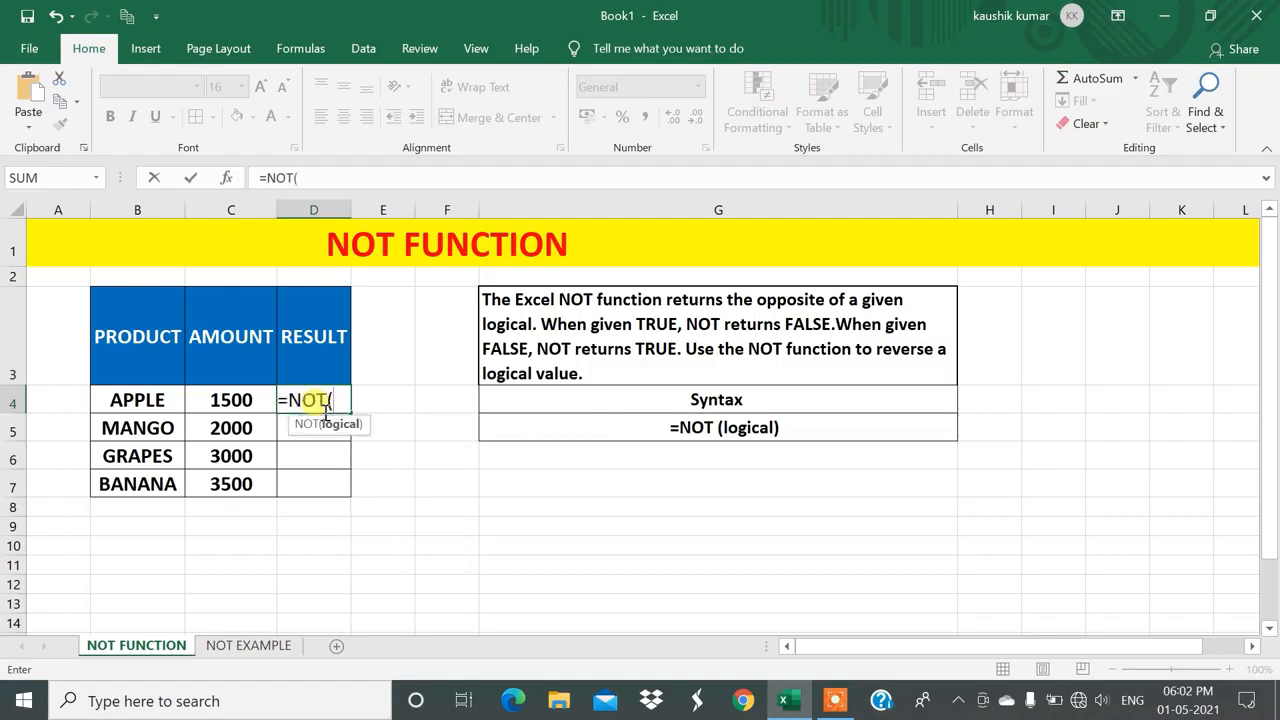
click(155, 401)
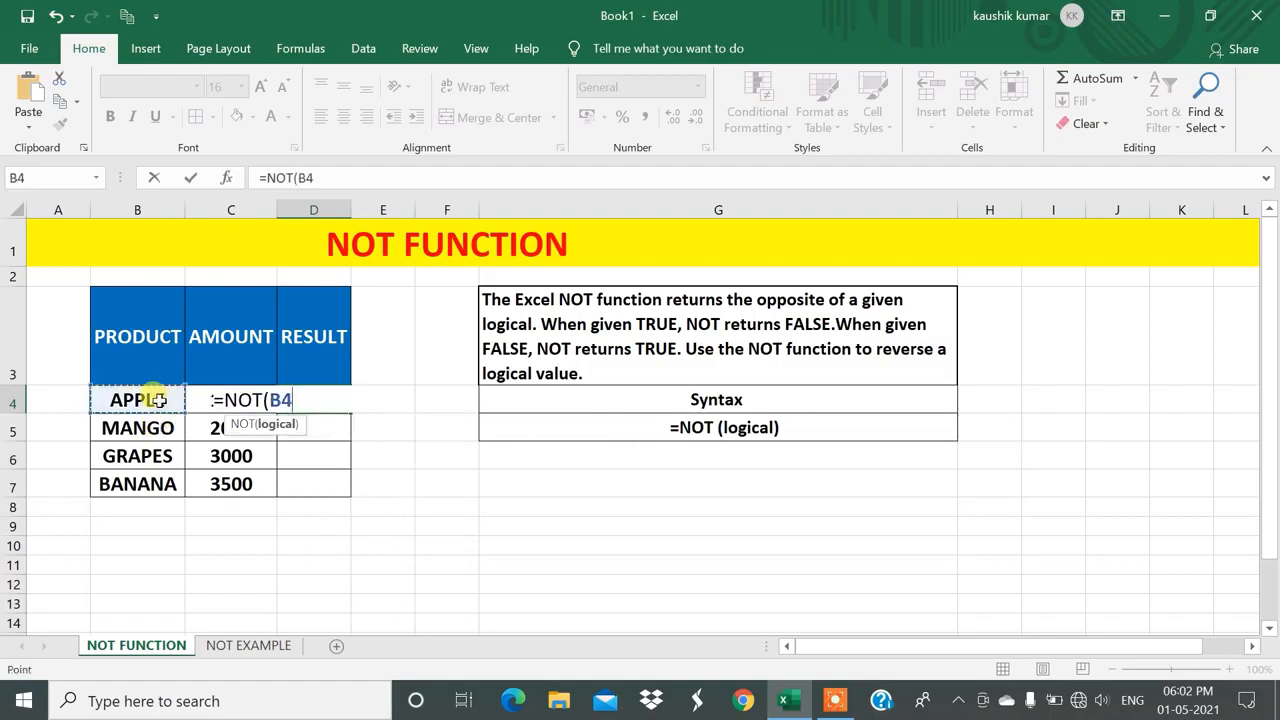
text(="APPLE")
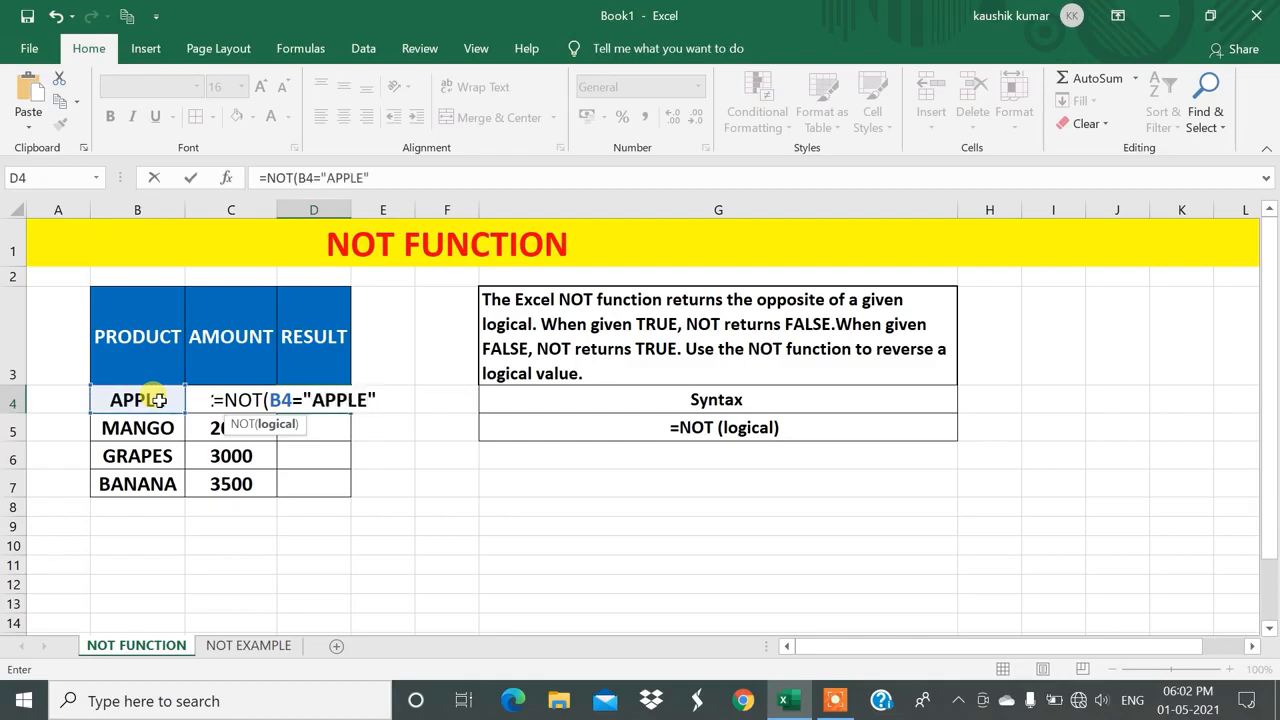
text())
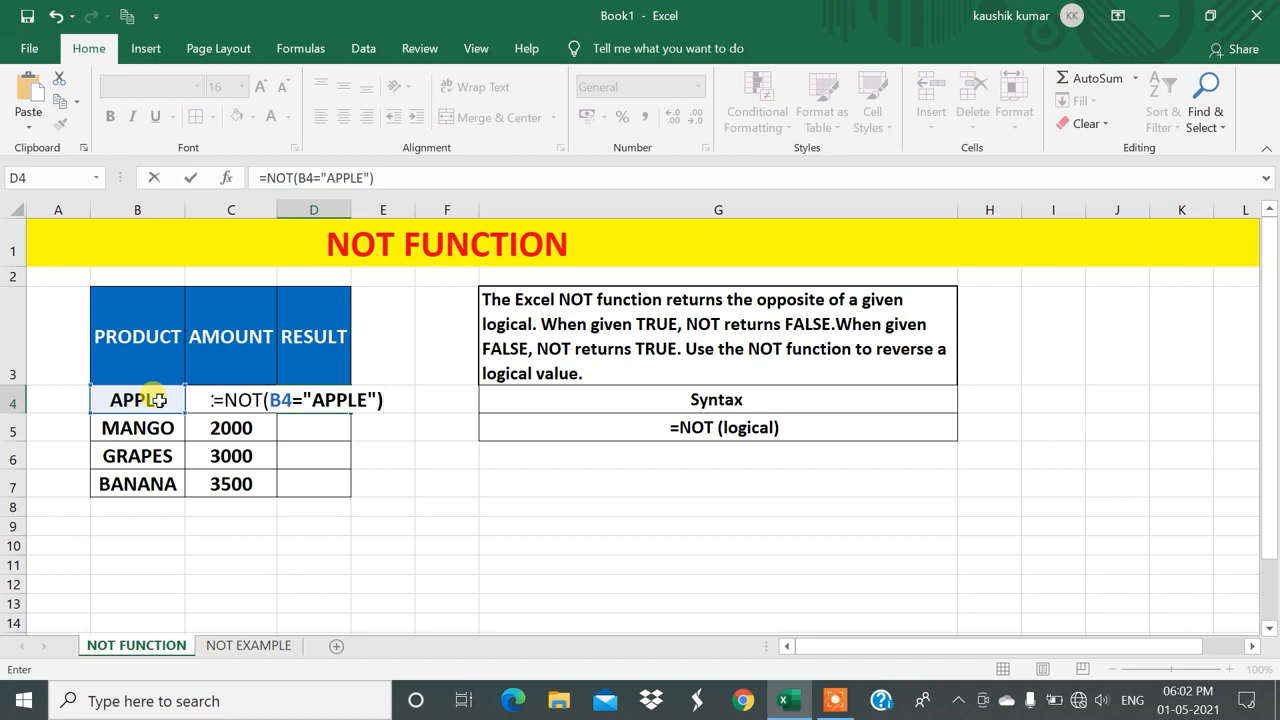
key(Return)
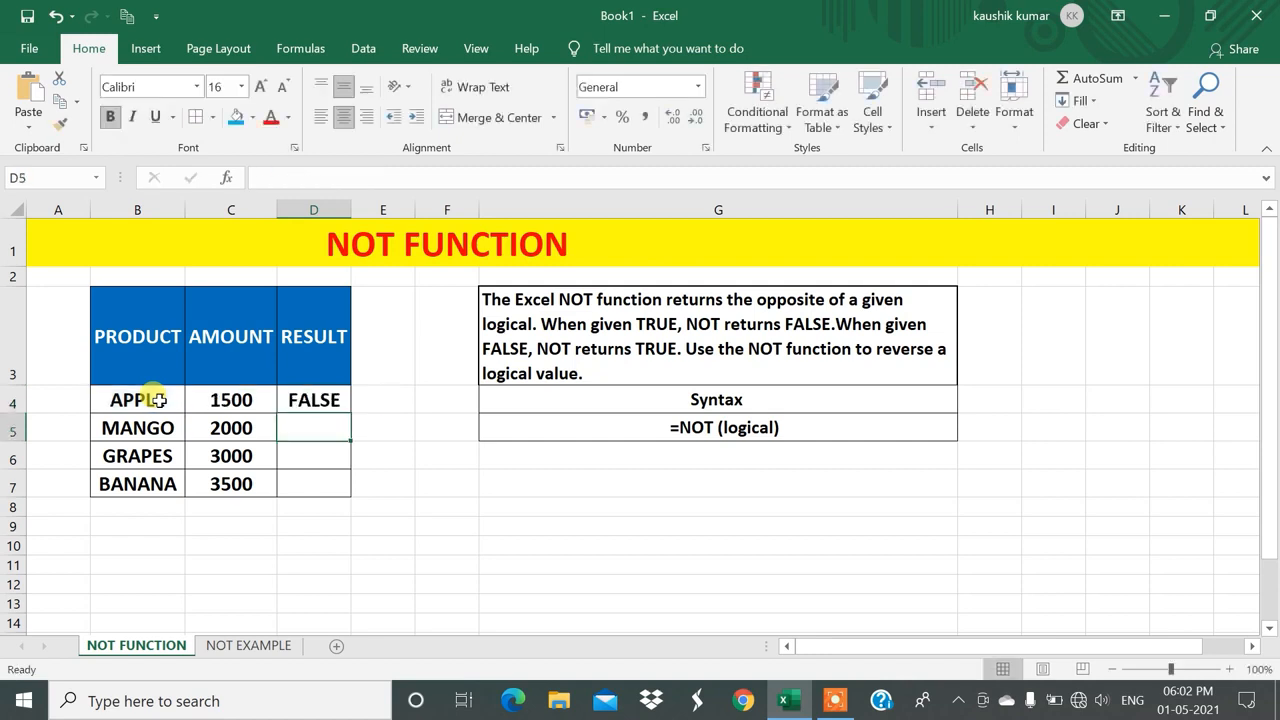
Copy the D4 formula down the RESULT column through D7 and check the formula in D5.
click(296, 396)
drag(350, 412, 344, 486)
click(318, 432)
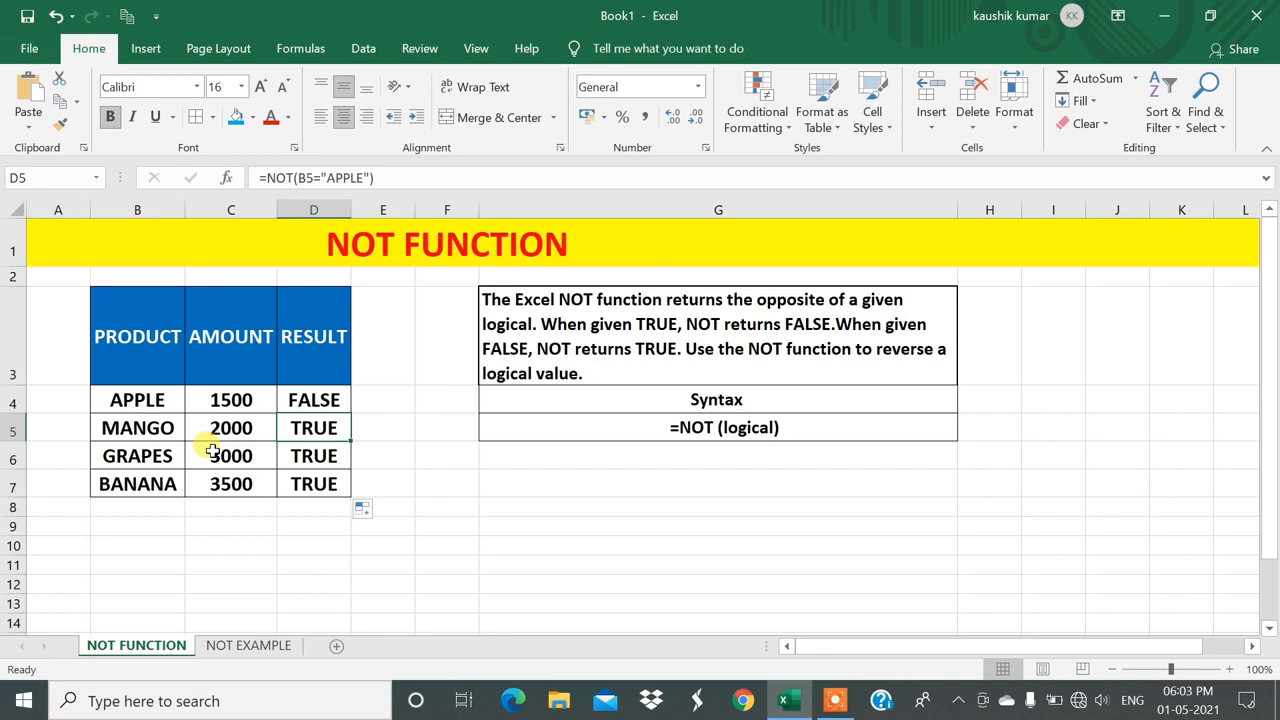
Switch to the NOT EXAMPLE sheet and clear the existing RESULT entries in E4:E11 of the loan table.
click(252, 645)
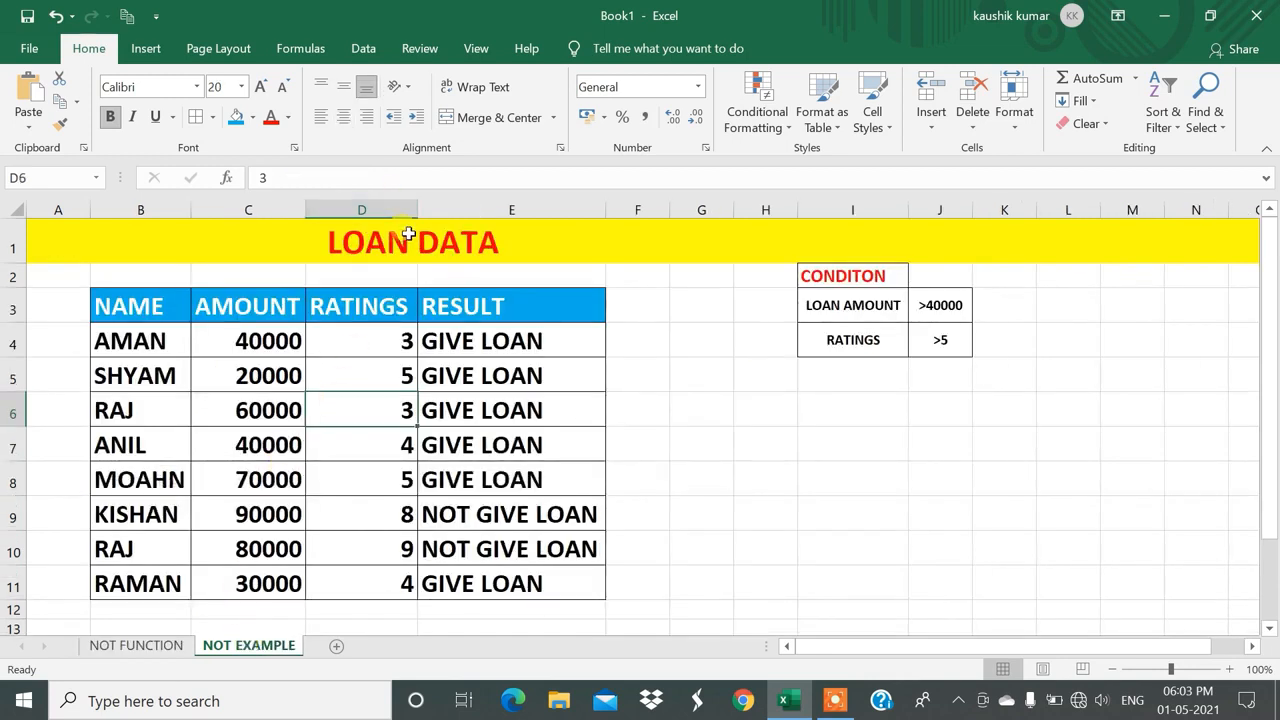
drag(131, 305, 339, 538)
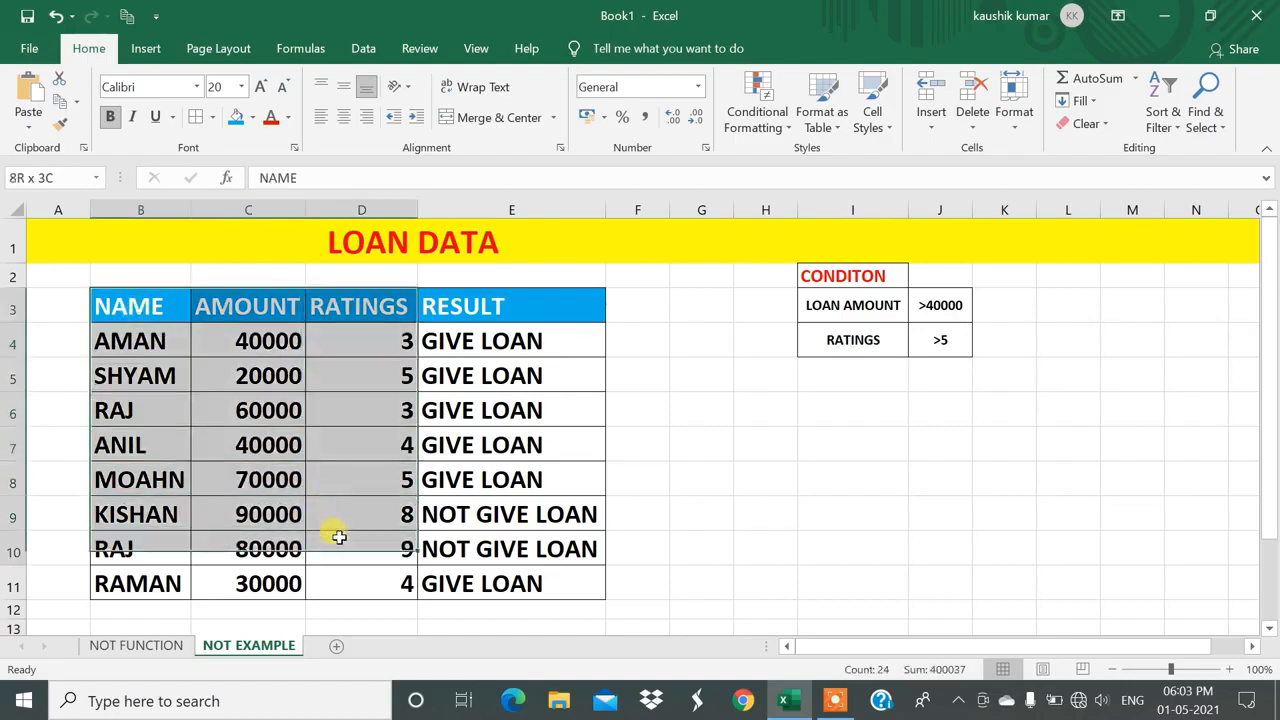
drag(480, 341, 442, 583)
key(Delete)
click(457, 475)
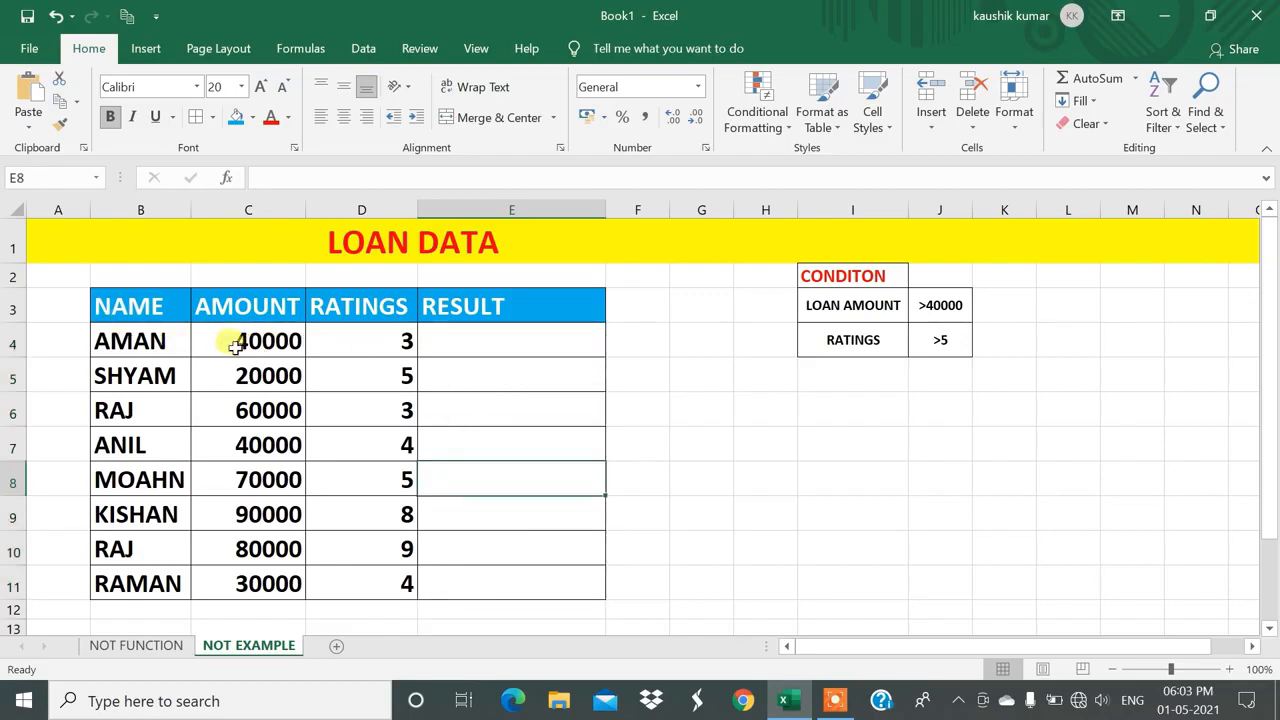
Check the loan amount and ratings conditions in the condition table in I2:J4.
click(838, 276)
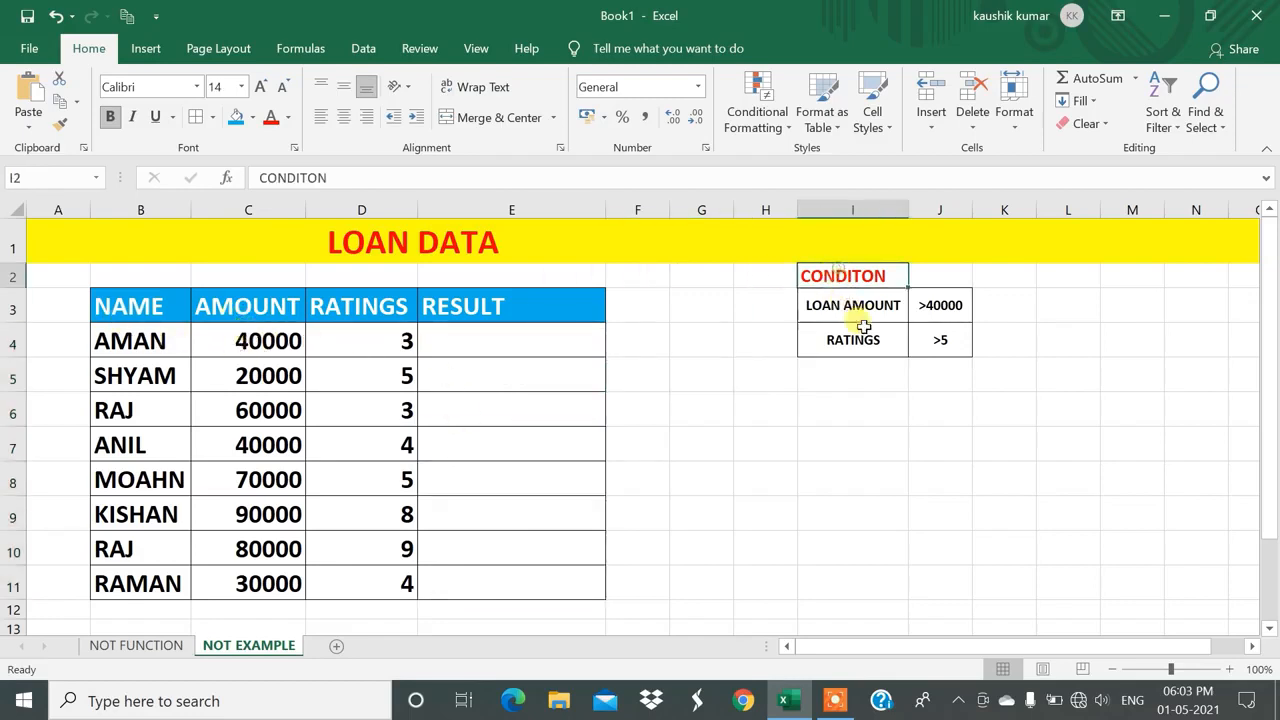
click(836, 305)
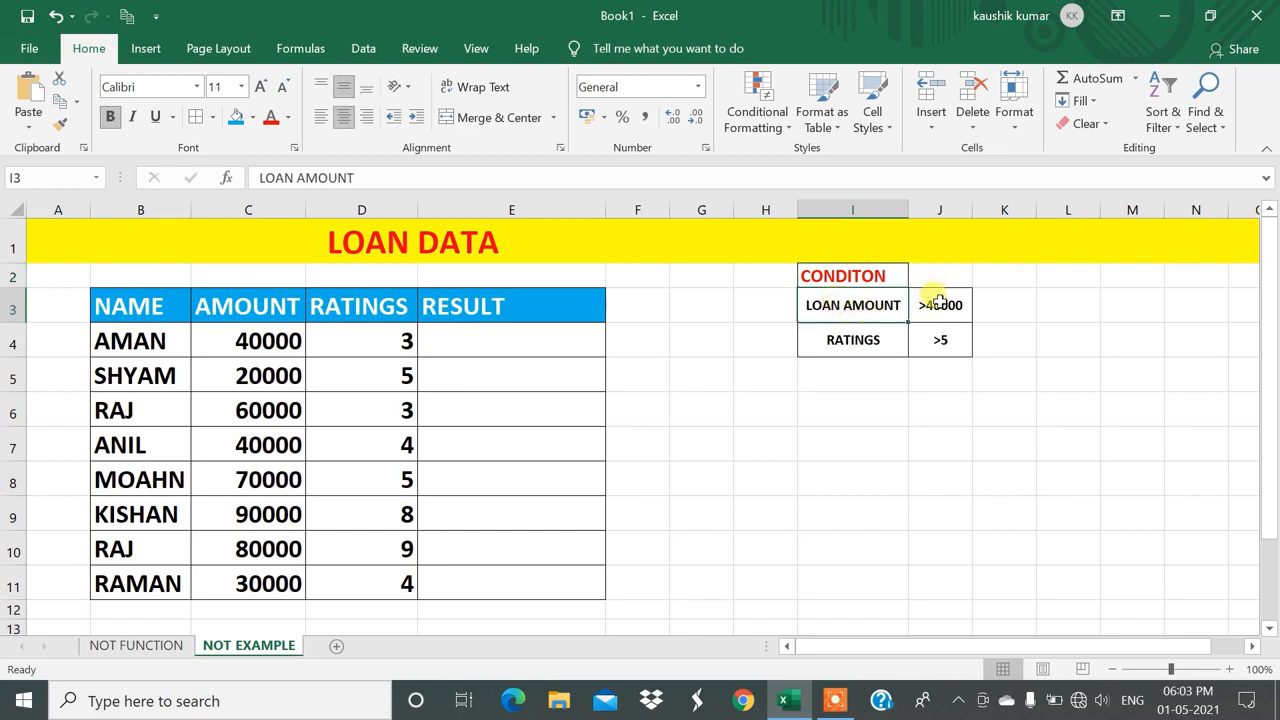
click(930, 308)
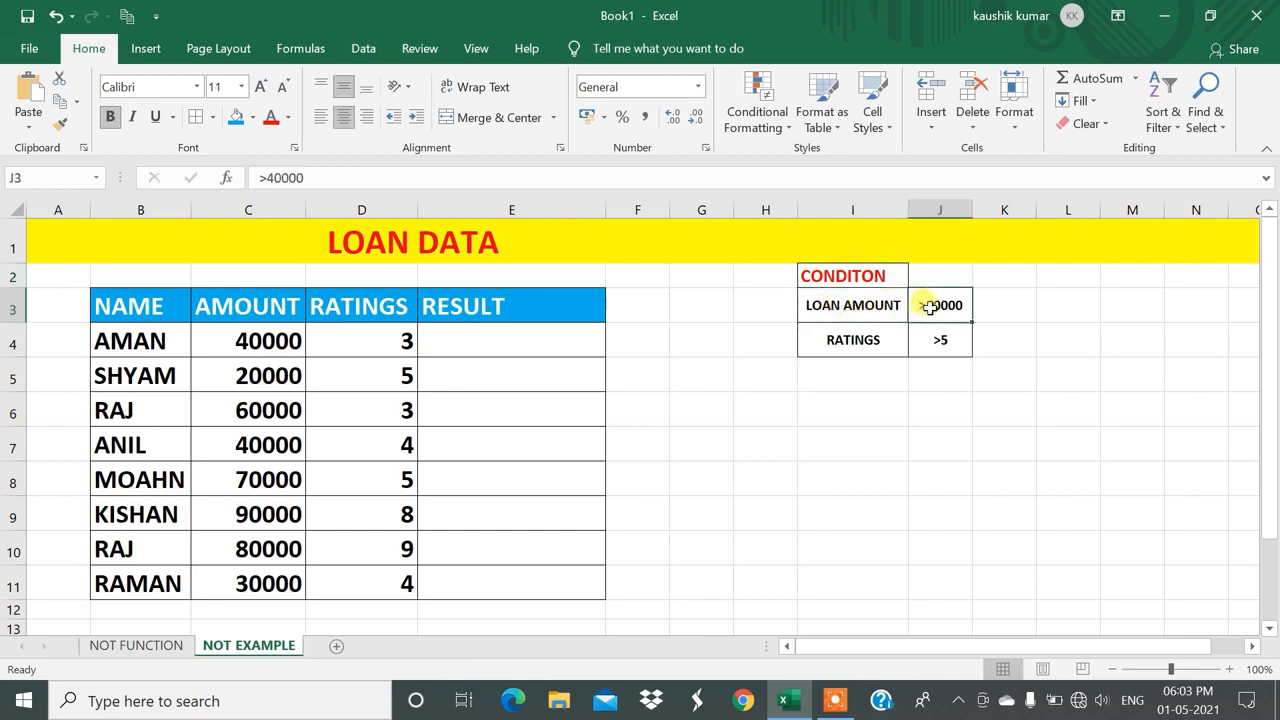
click(862, 342)
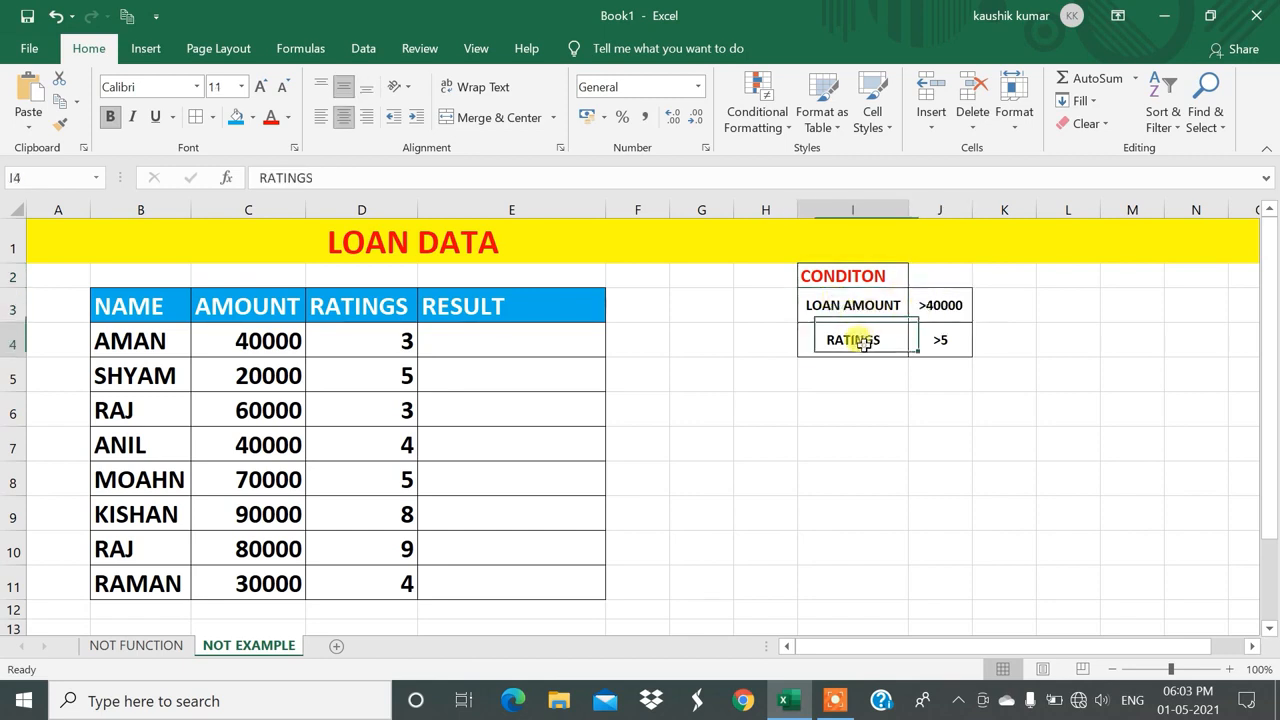
click(936, 340)
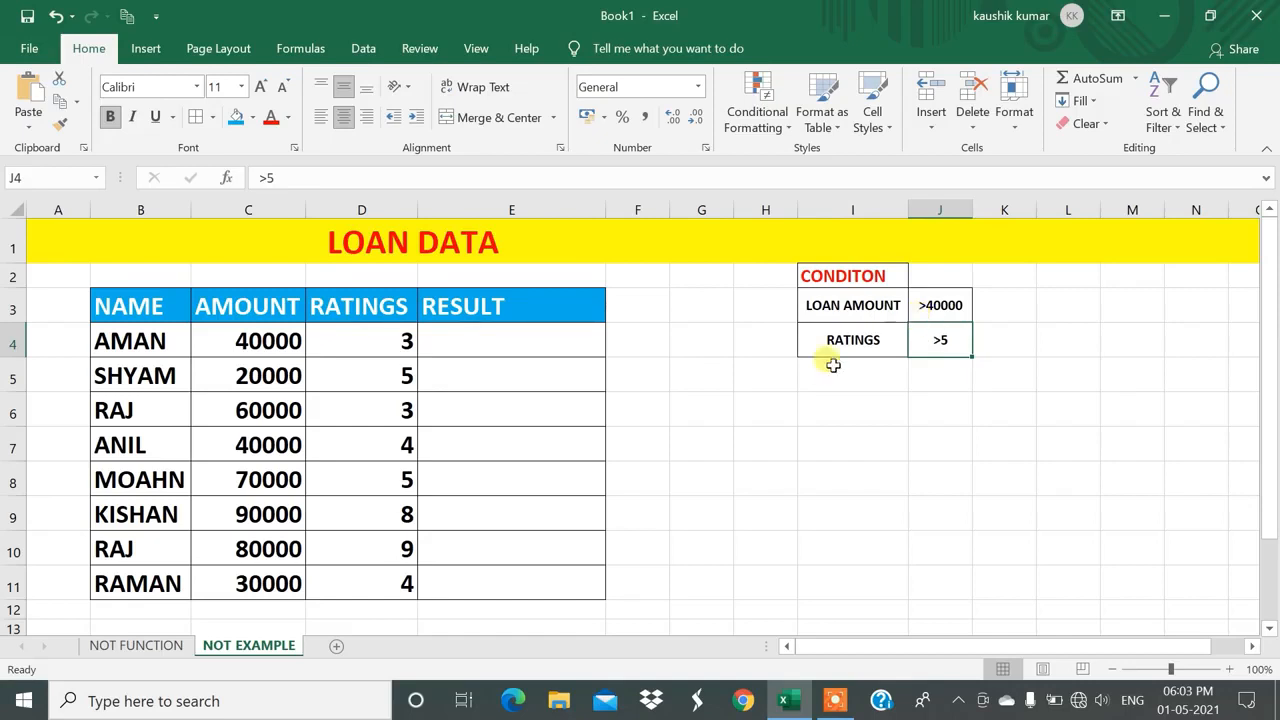
Start an IF formula in E4 with the logical test AND(C4>40000,D4>5).
click(537, 341)
text(=)
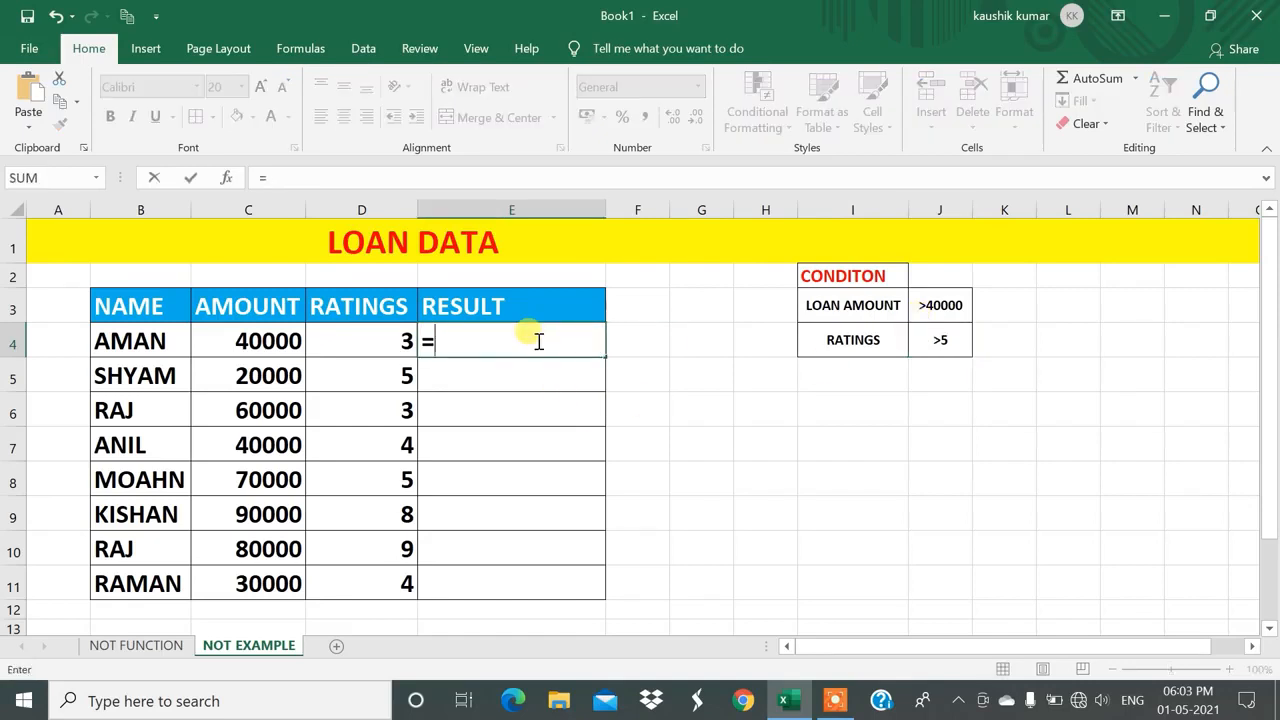
text(IF)
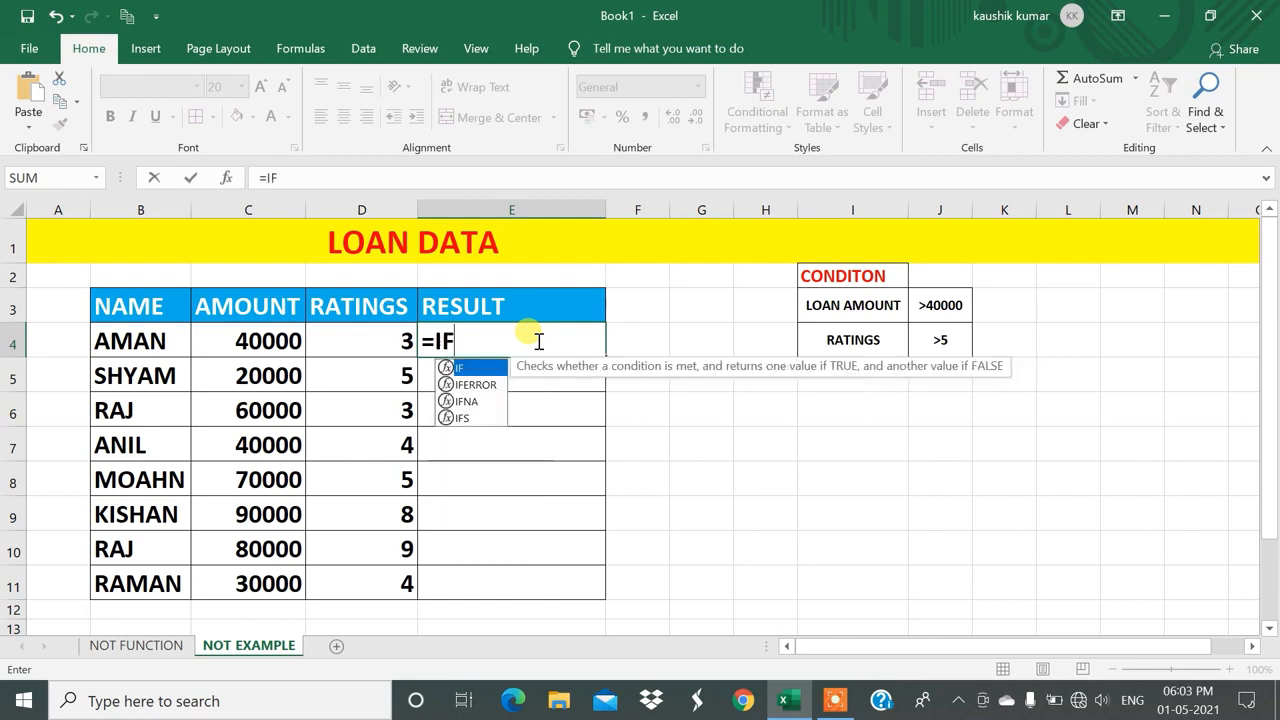
text((AND)
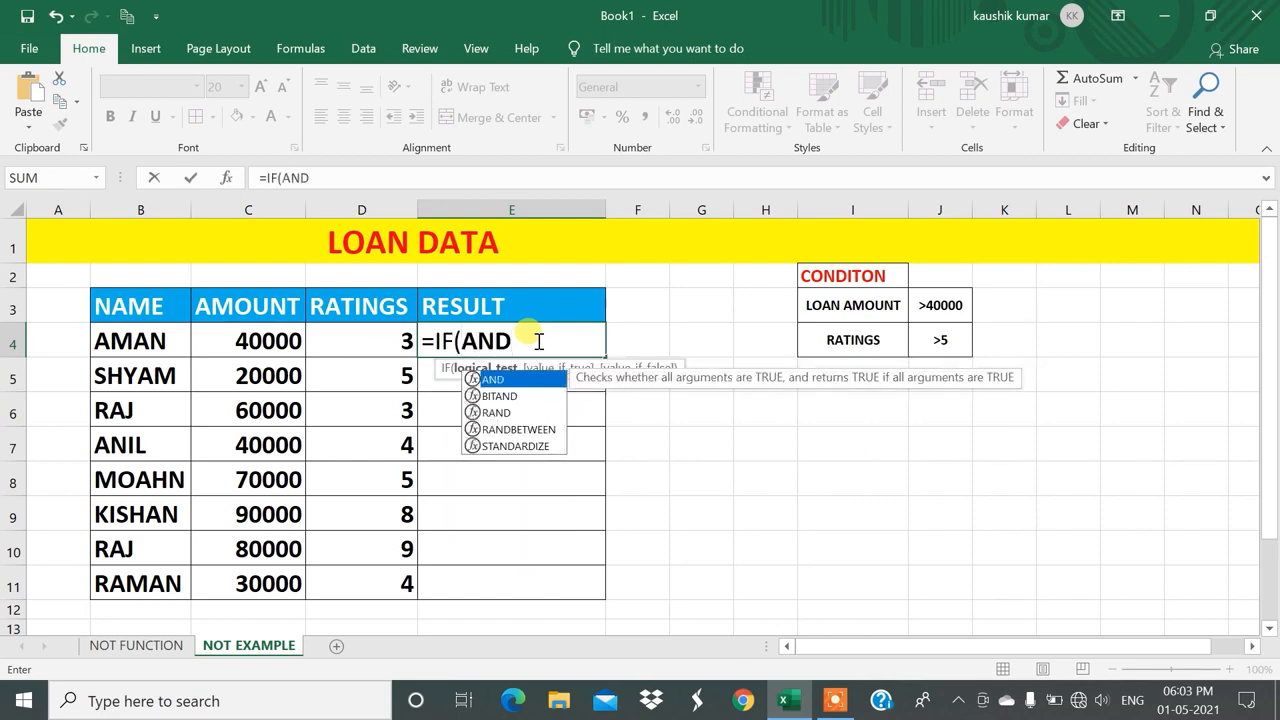
text(()
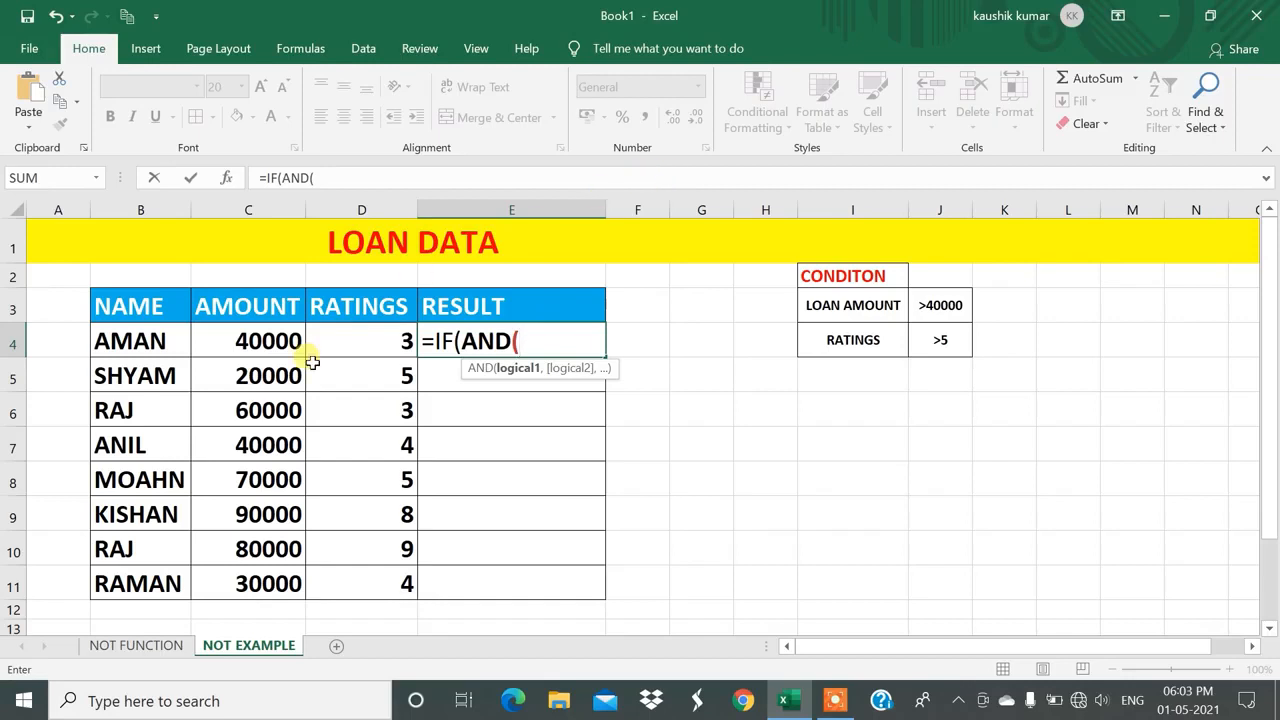
click(275, 343)
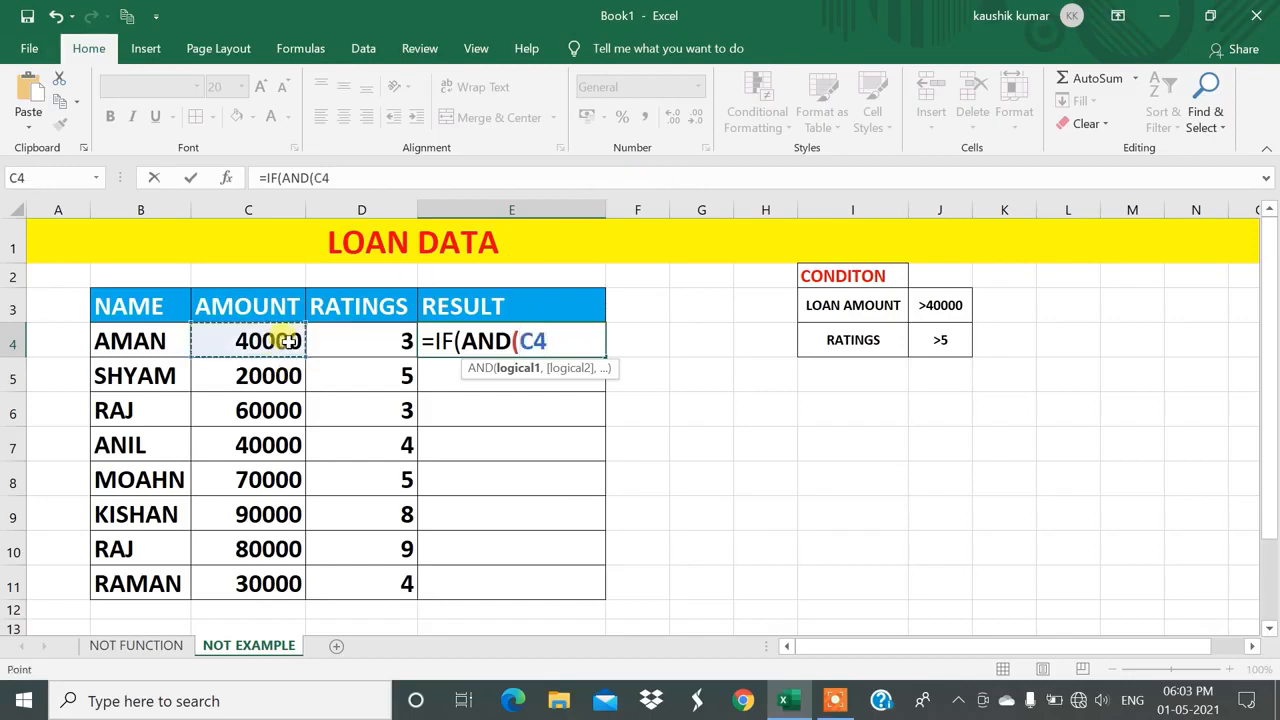
text(>40000,)
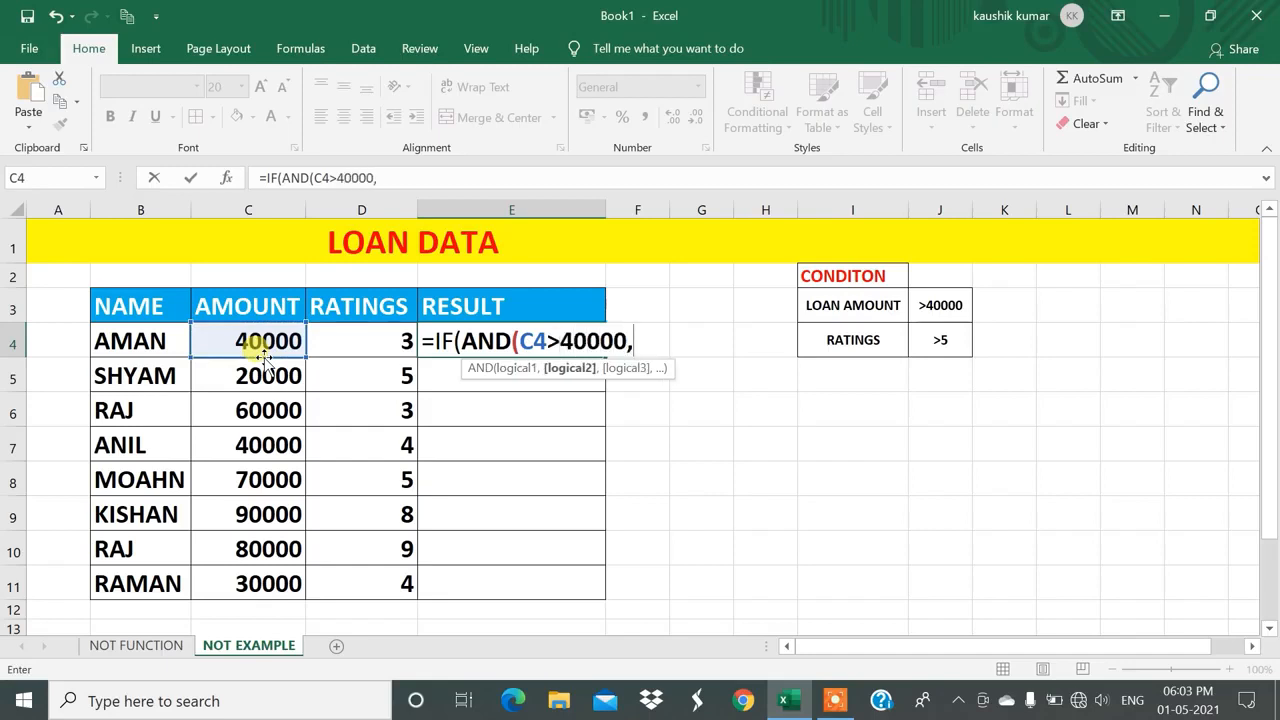
click(358, 344)
text(>)
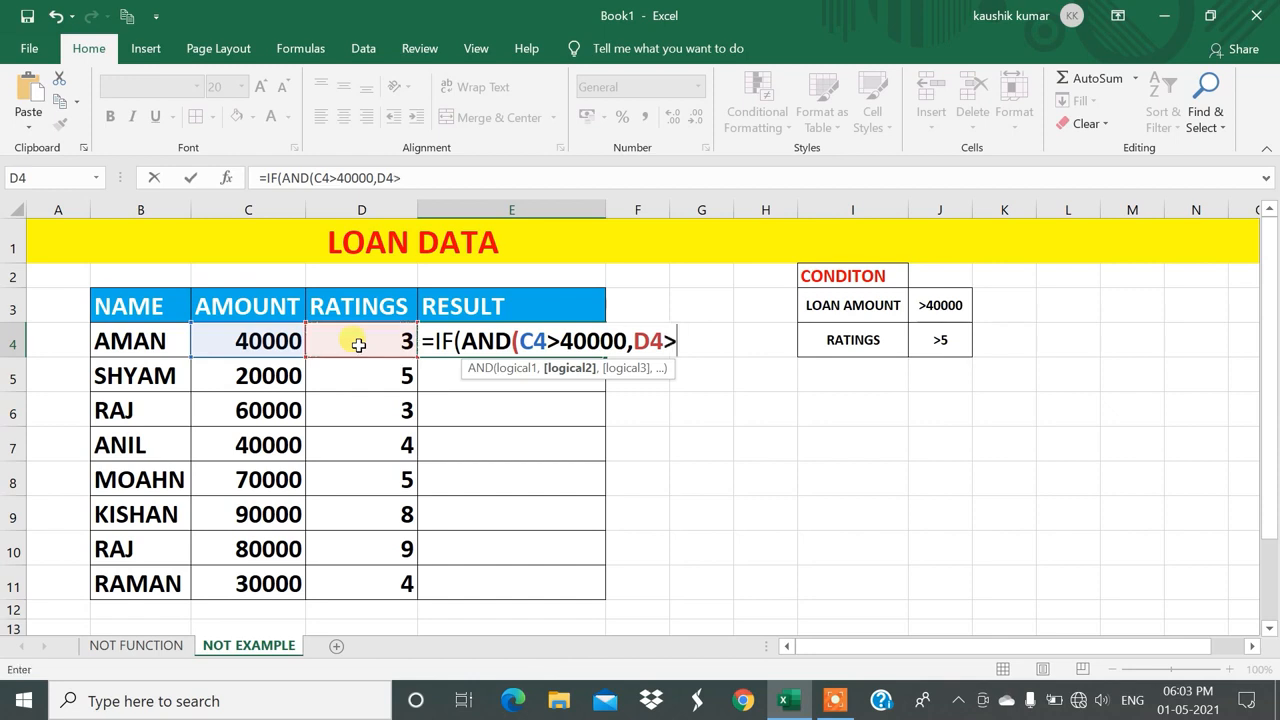
text(5))
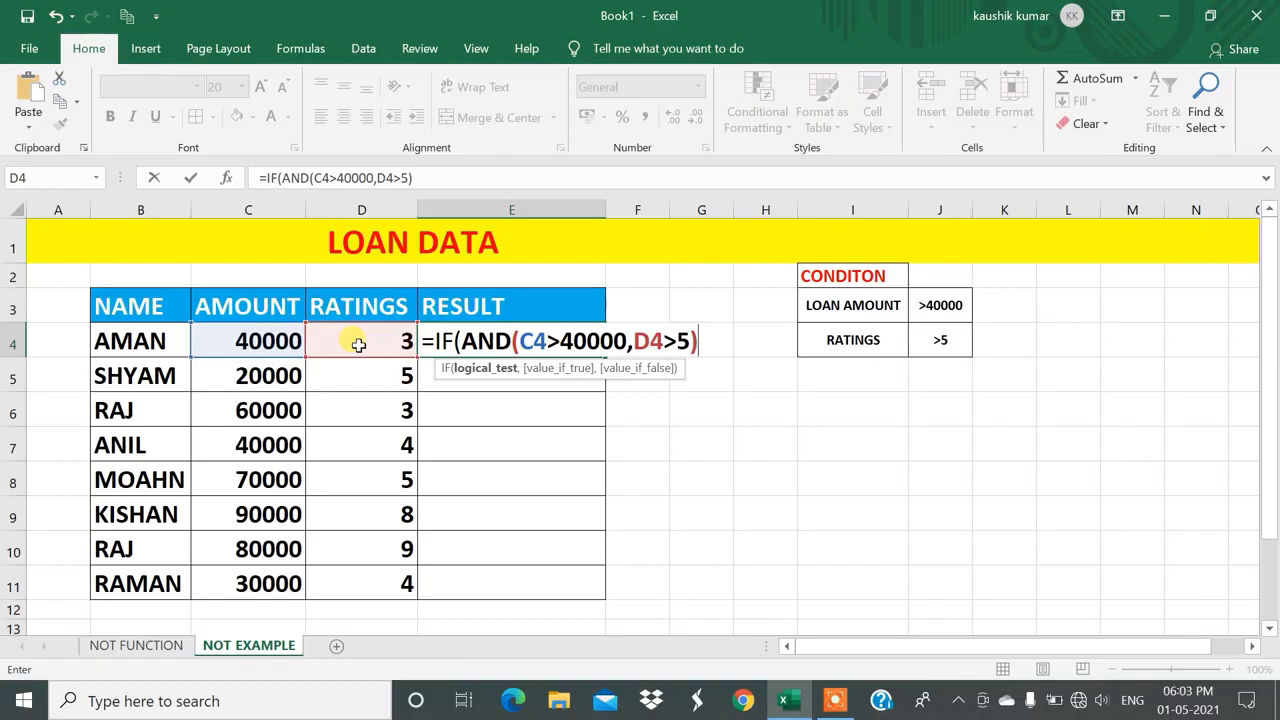
Complete the E4 formula with "GIVEN" as the true value and "NOT GIVEN" as the false value.
text(,)
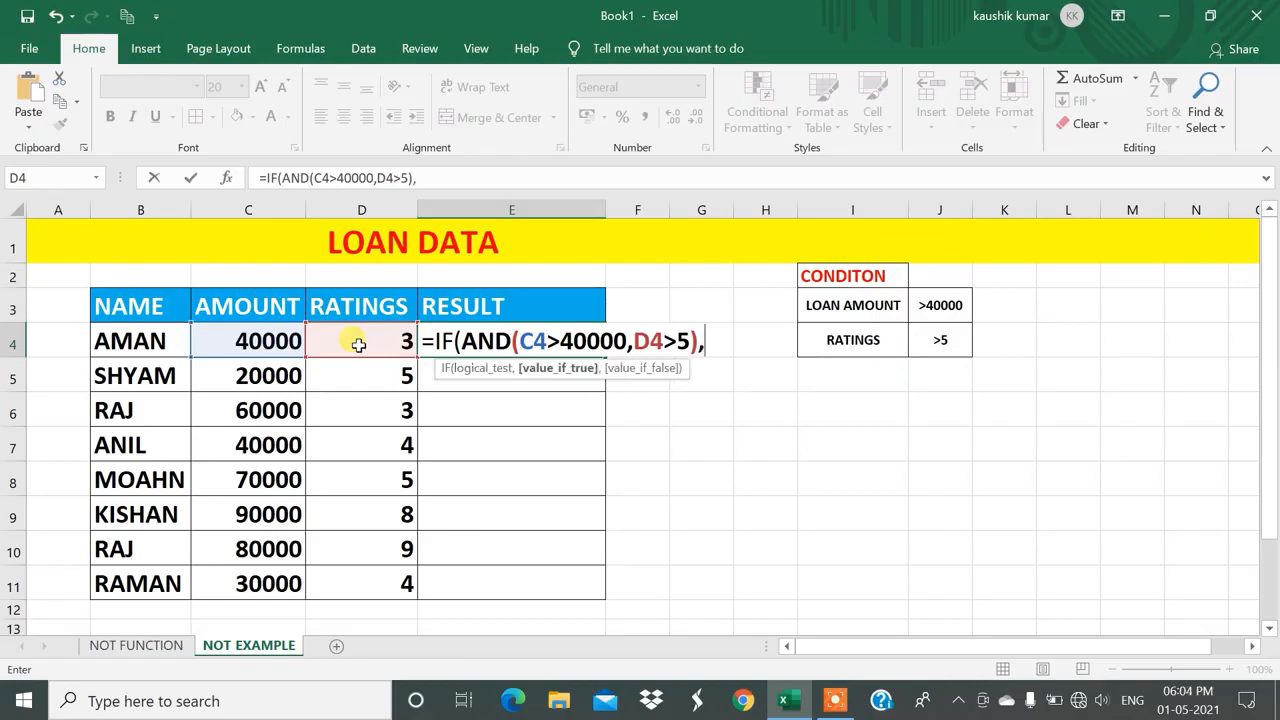
text("GIVE)
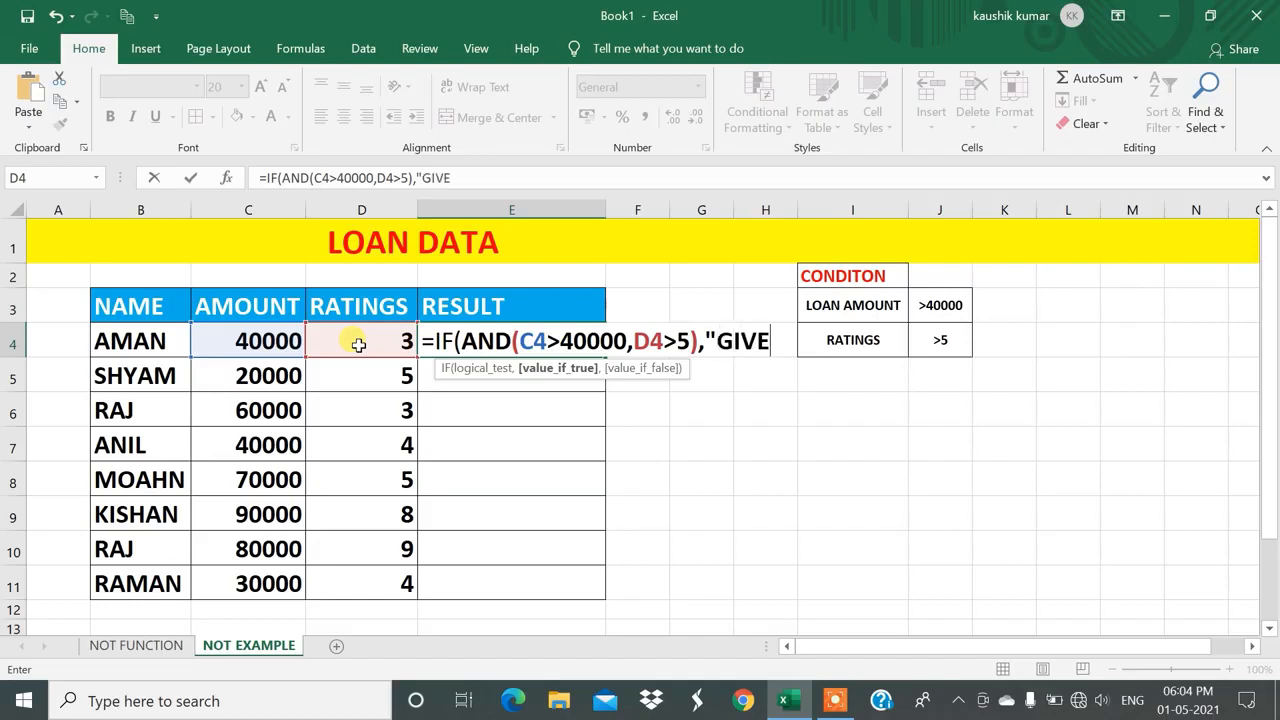
text(N LOAN)
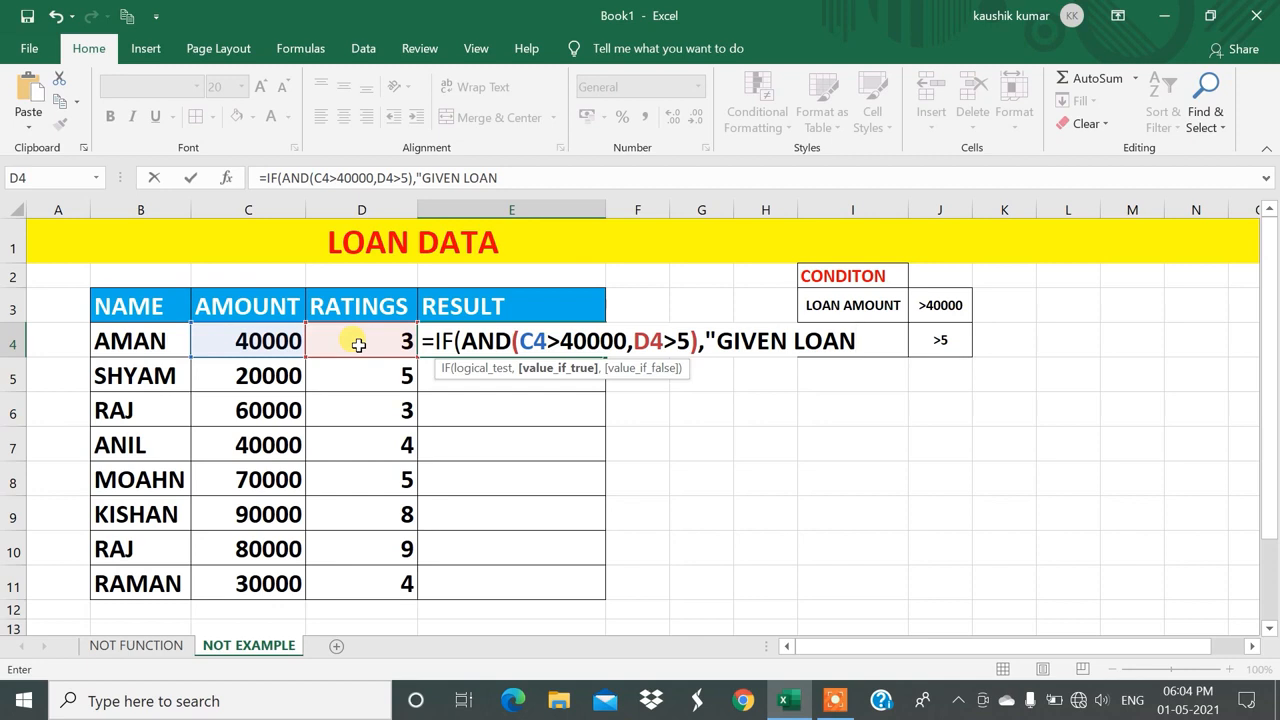
key(BackSpace)
key(BackSpace)
key(BackSpace)
key(BackSpace)
key(BackSpace)
text(",)
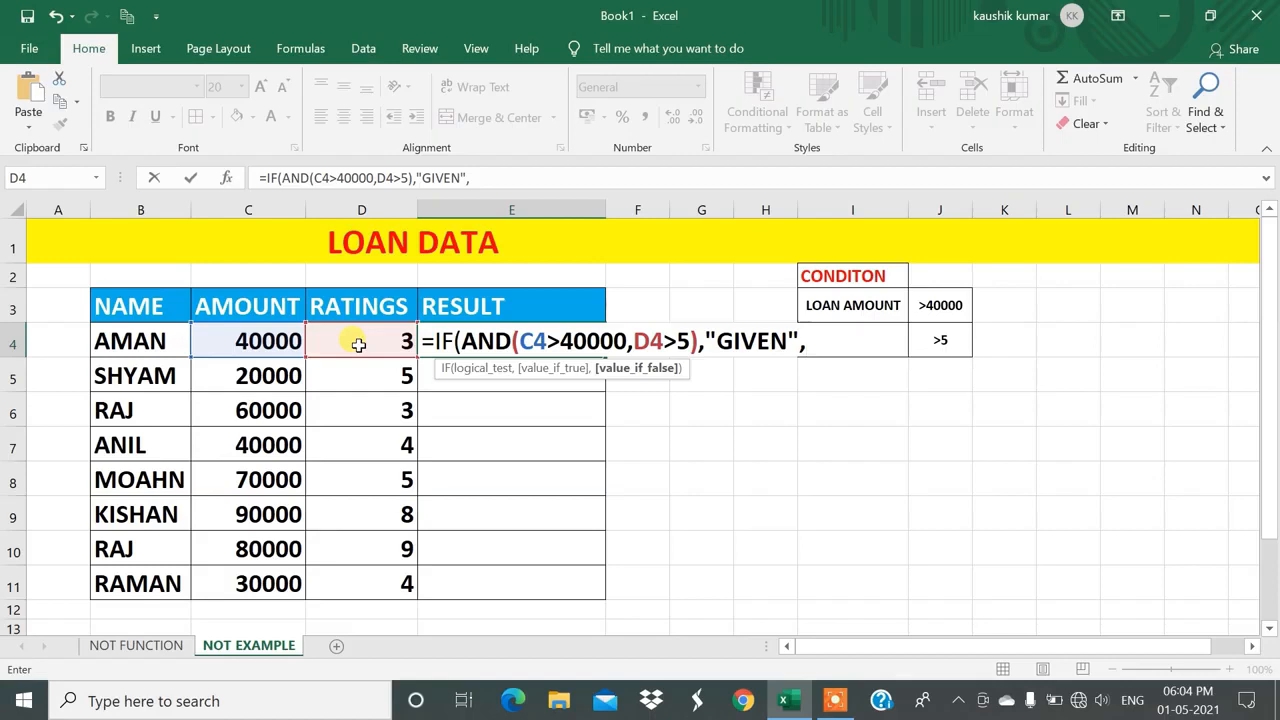
text("NOT GIVE)
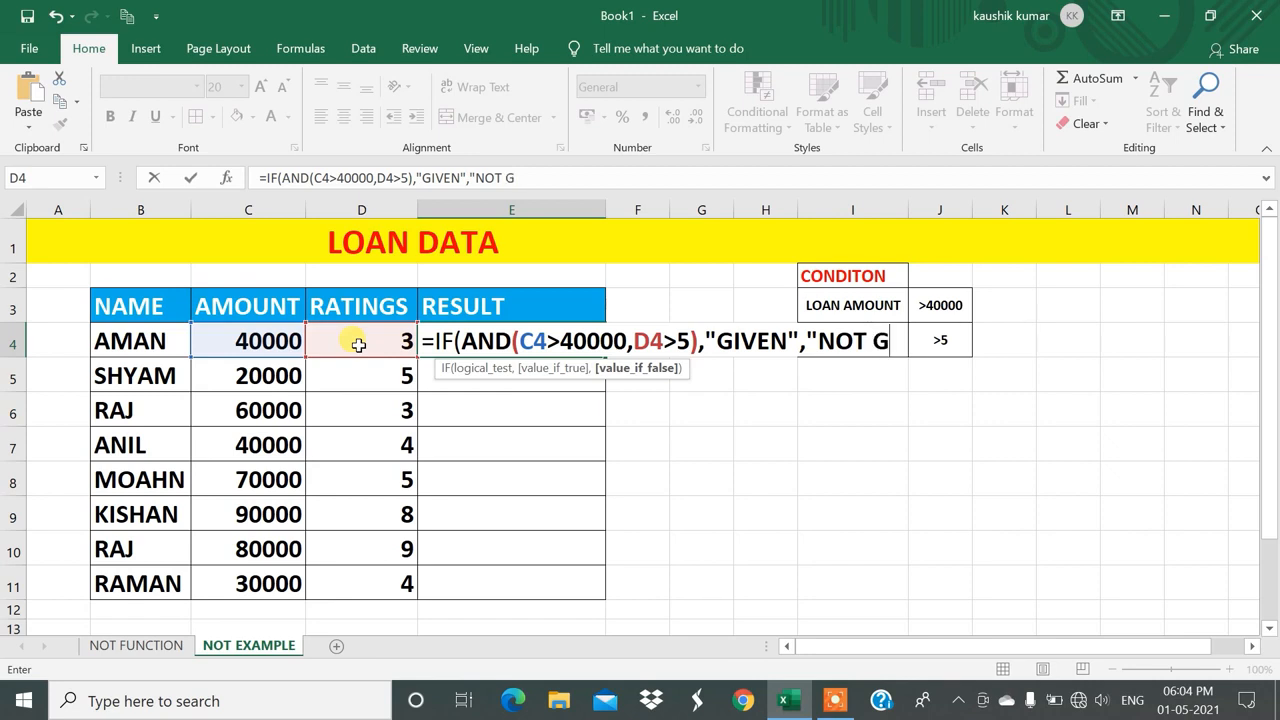
text(N")
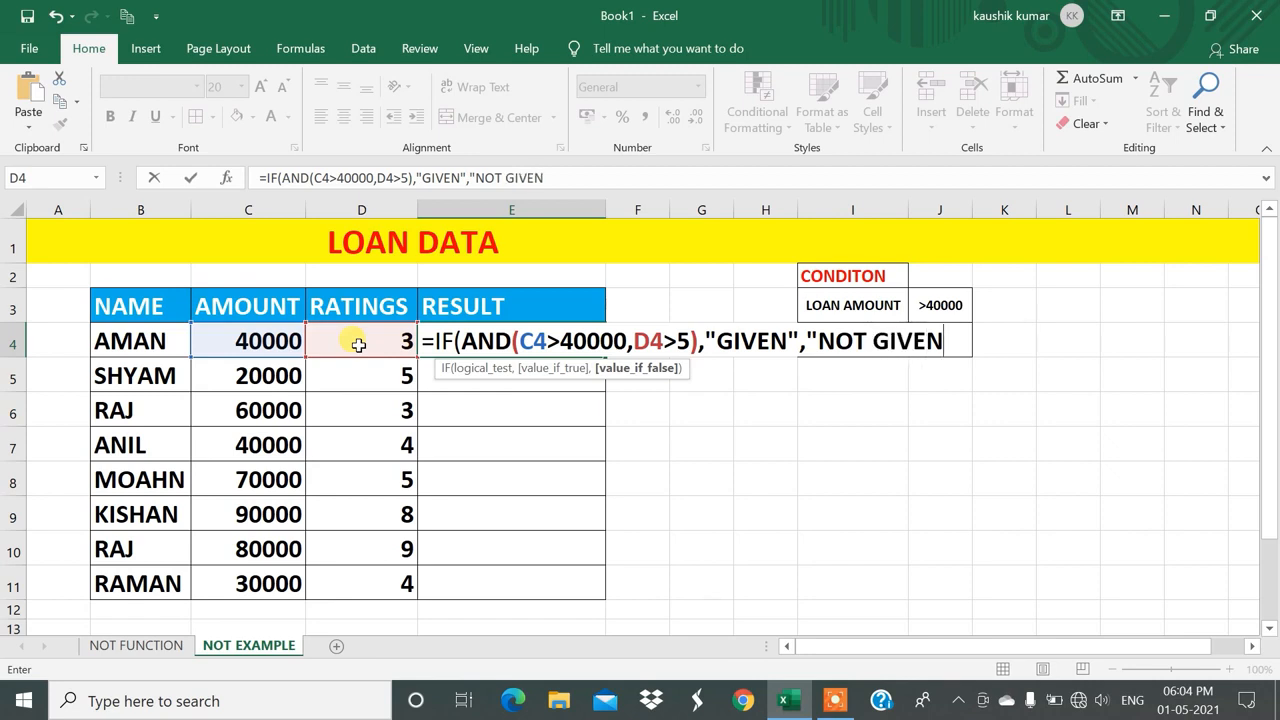
text())
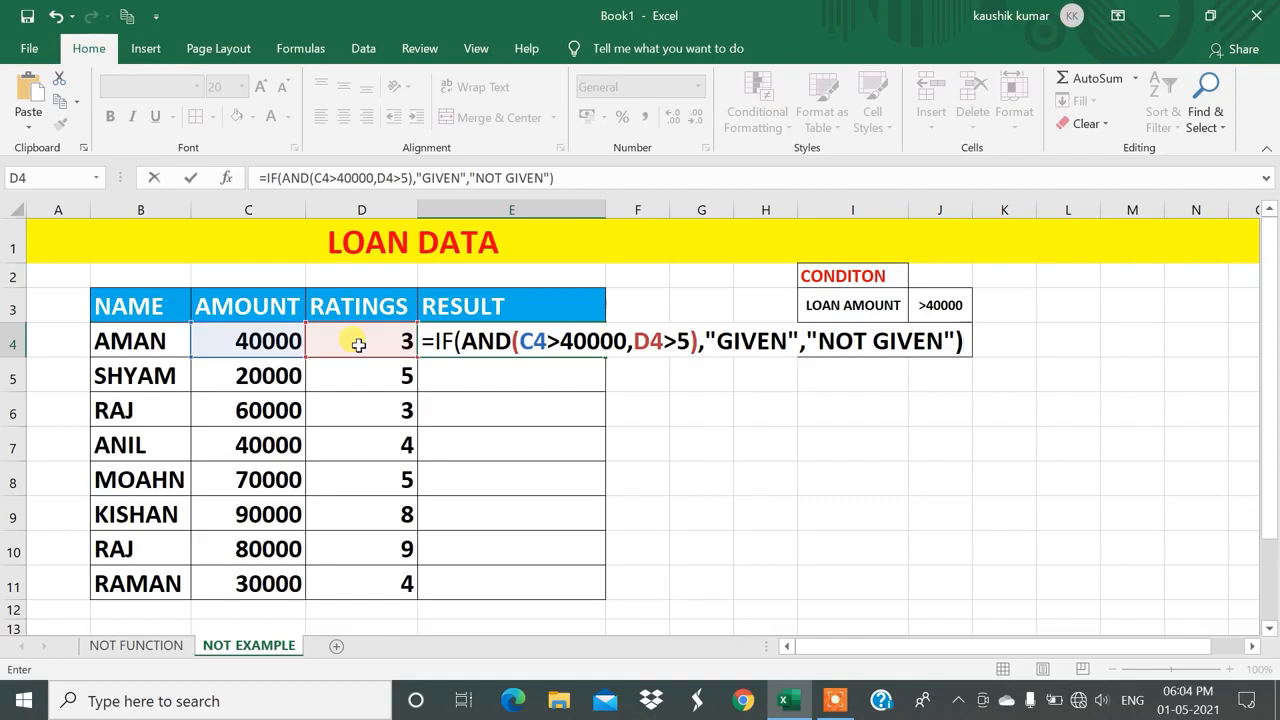
key(Return)
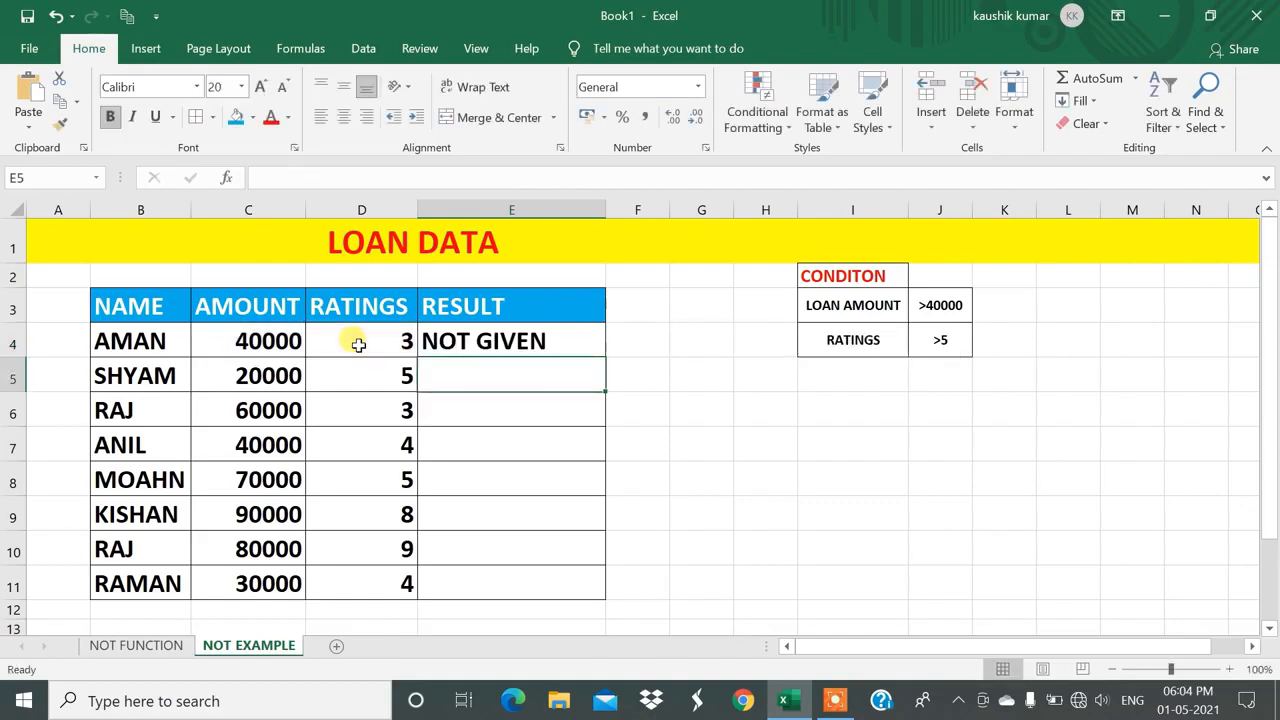
Copy the E4 formula down the RESULT column through E11 and check the row 9 result against its amount and rating.
click(458, 340)
drag(603, 368, 579, 593)
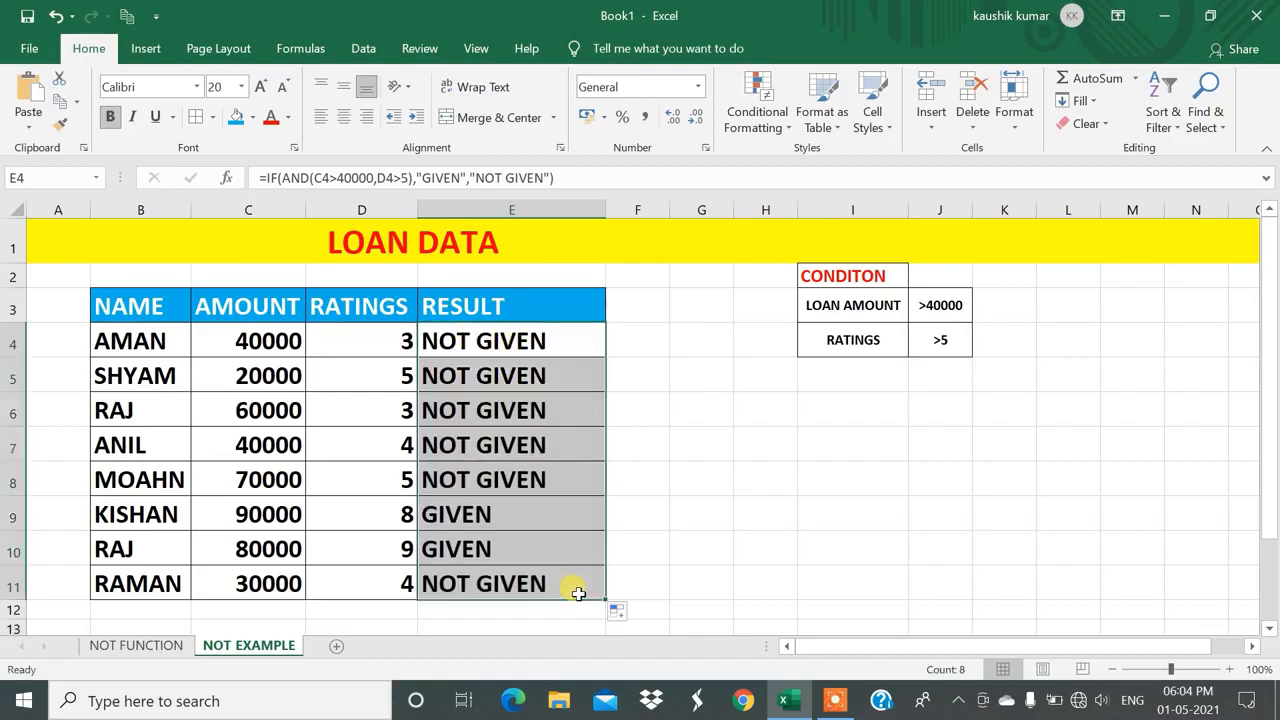
drag(505, 333, 471, 510)
click(471, 514)
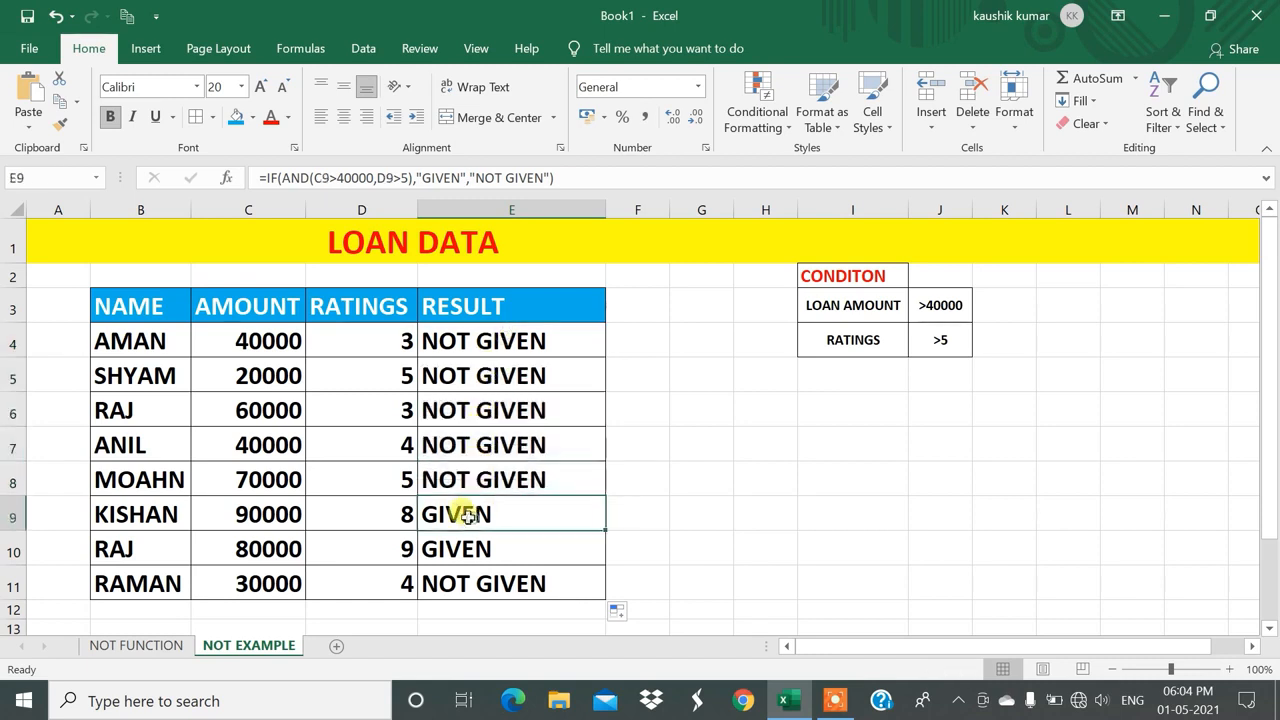
click(232, 522)
click(352, 512)
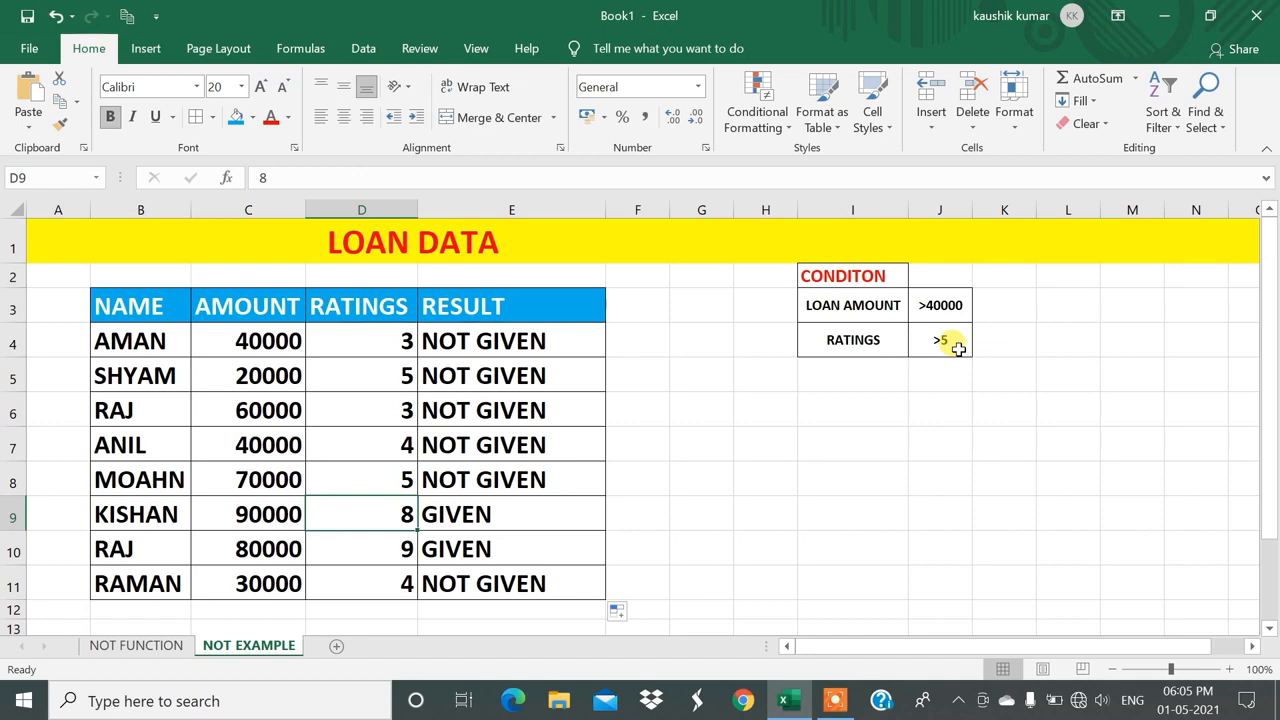
Wrap the AND test in E4 in NOT, giving =IF(NOT(AND(C4>40000,D4>5)),"GIVEN","NOT GIVEN"), and copy it down through E11.
double_click(516, 330)
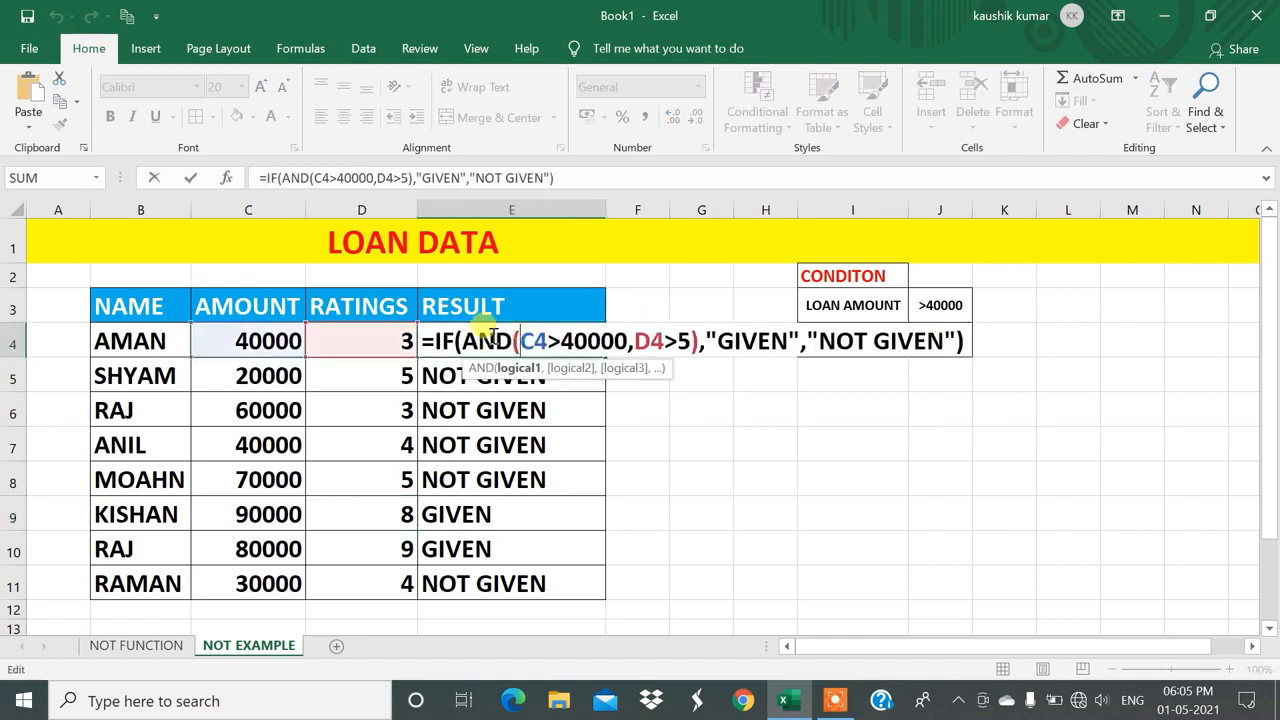
click(461, 341)
text(NI)
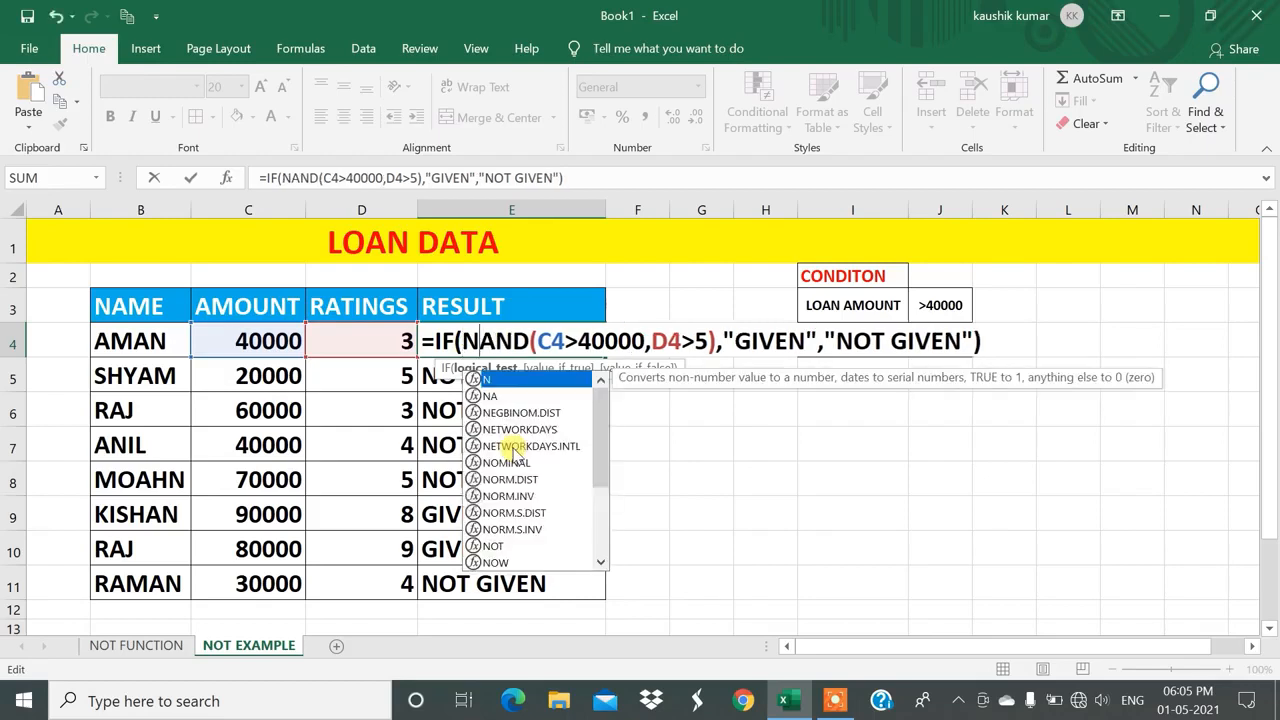
key(BackSpace)
text(OT)
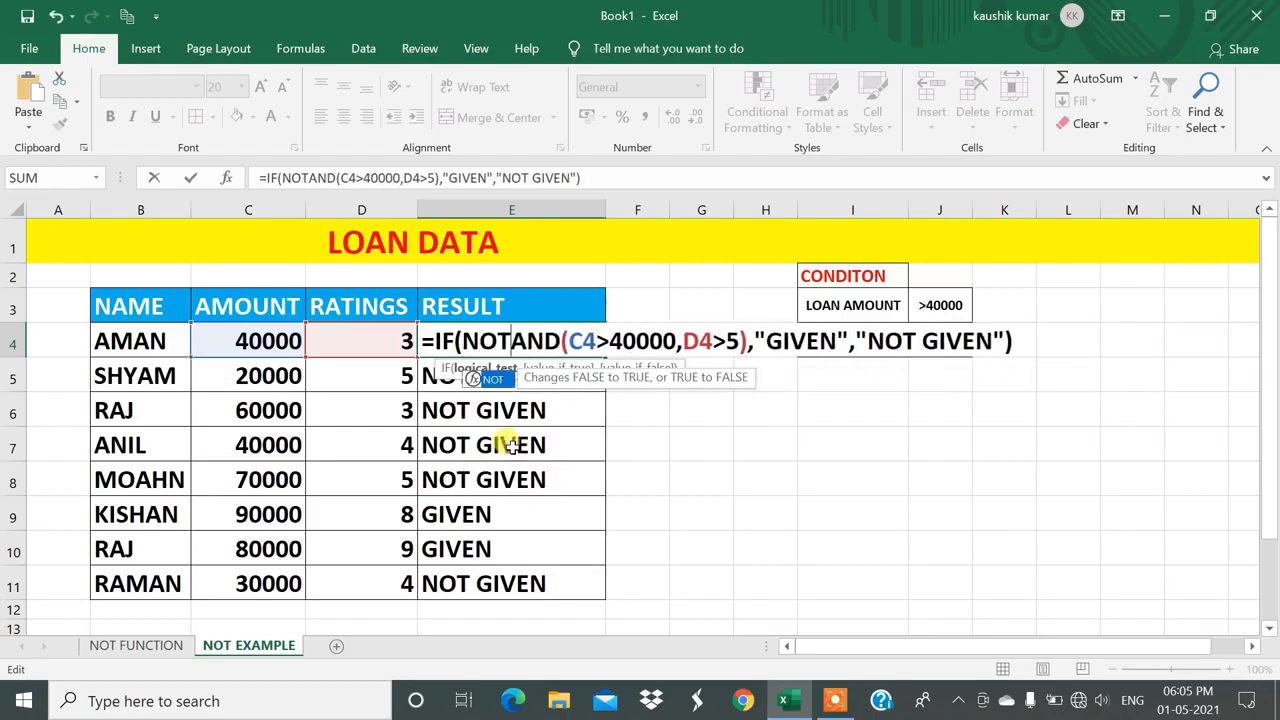
text(()
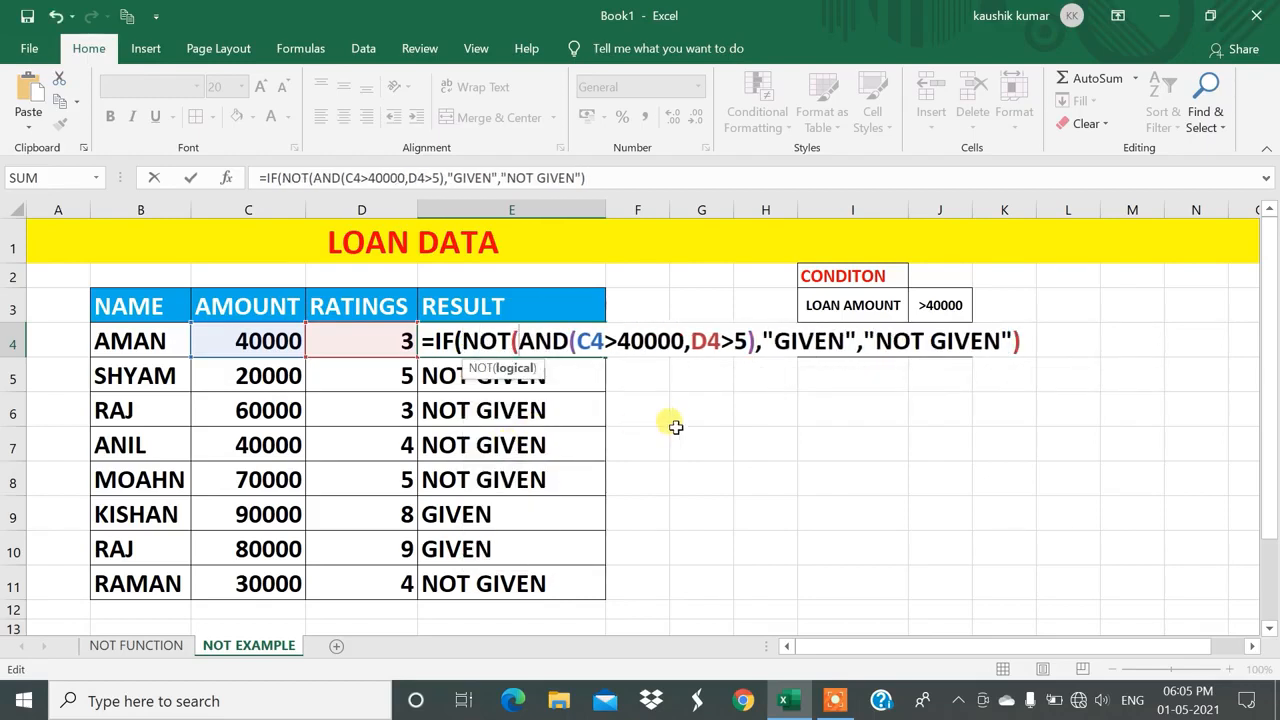
click(760, 341)
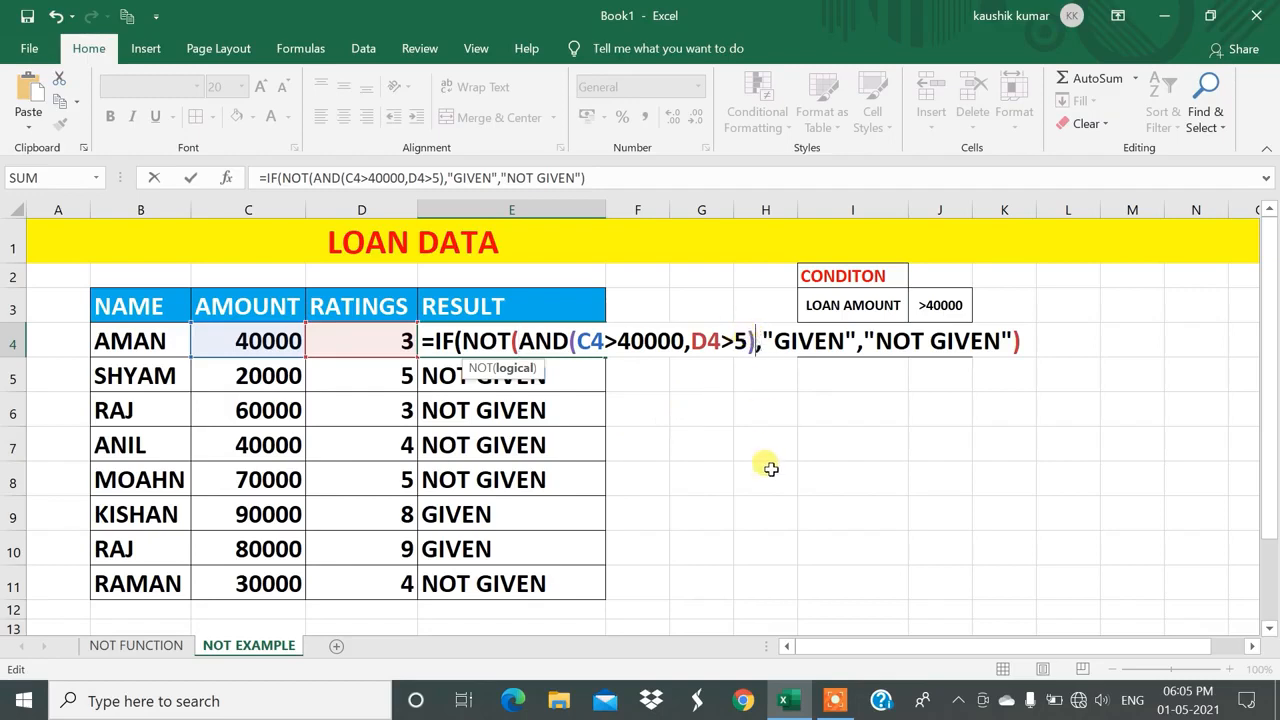
text())
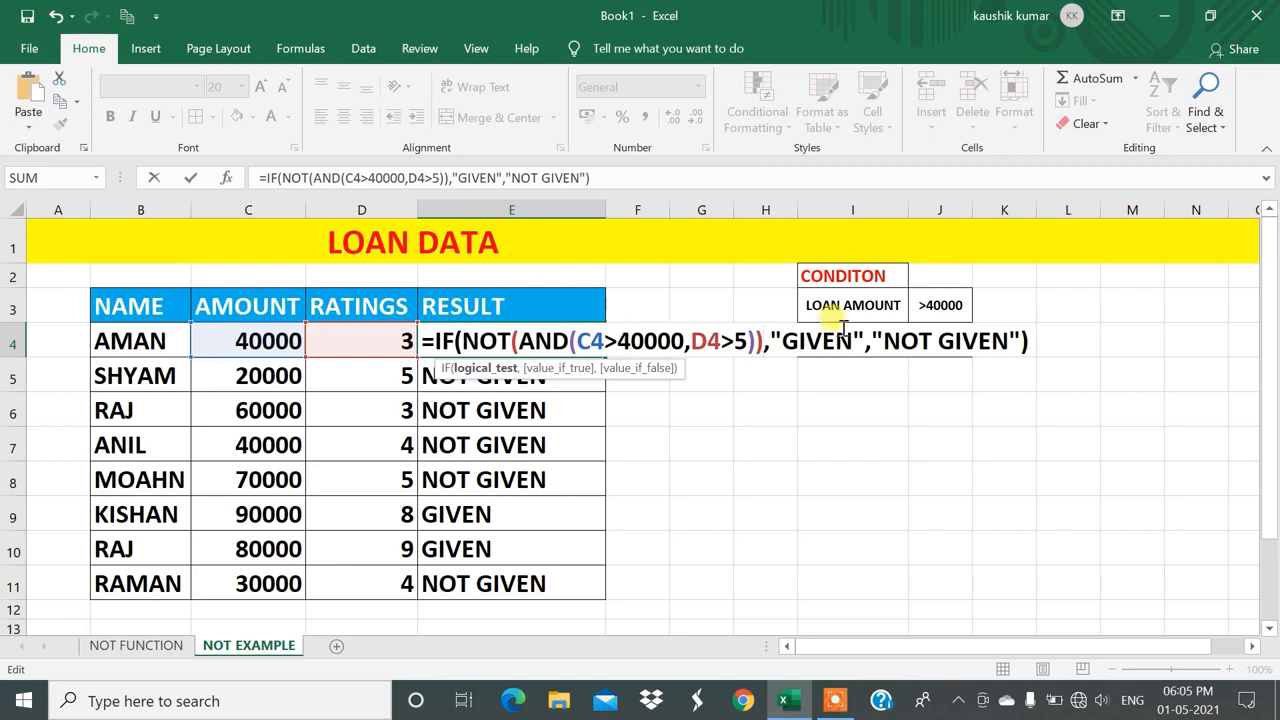
key(Return)
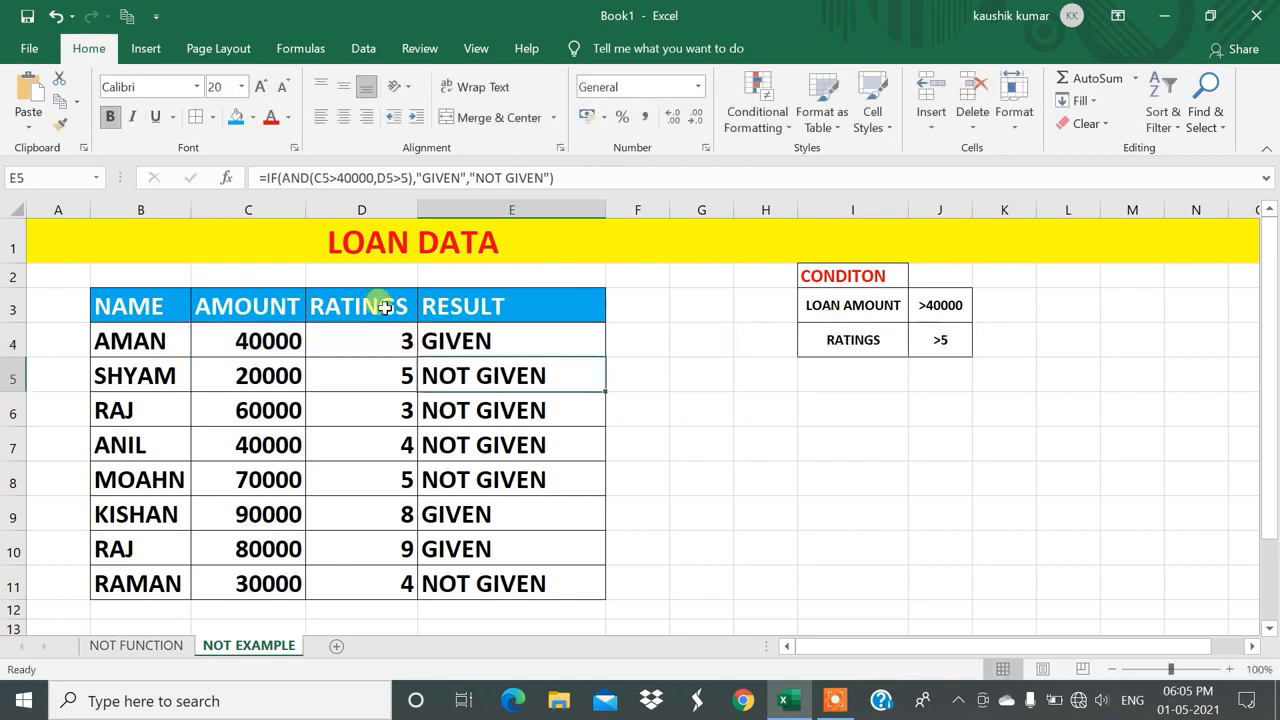
click(455, 340)
drag(605, 356, 566, 592)
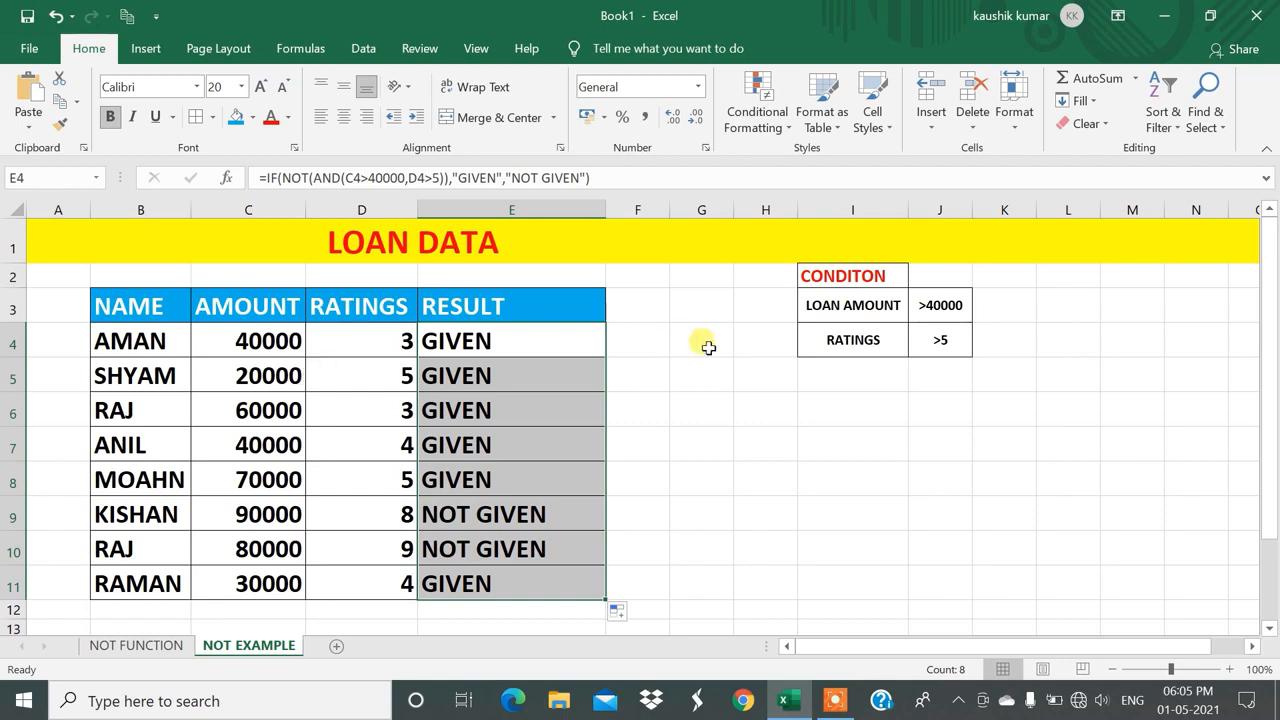
Compare the amounts, ratings and results in rows 4, 9 and 10 with the loan conditions, and review the RESULT column.
click(926, 305)
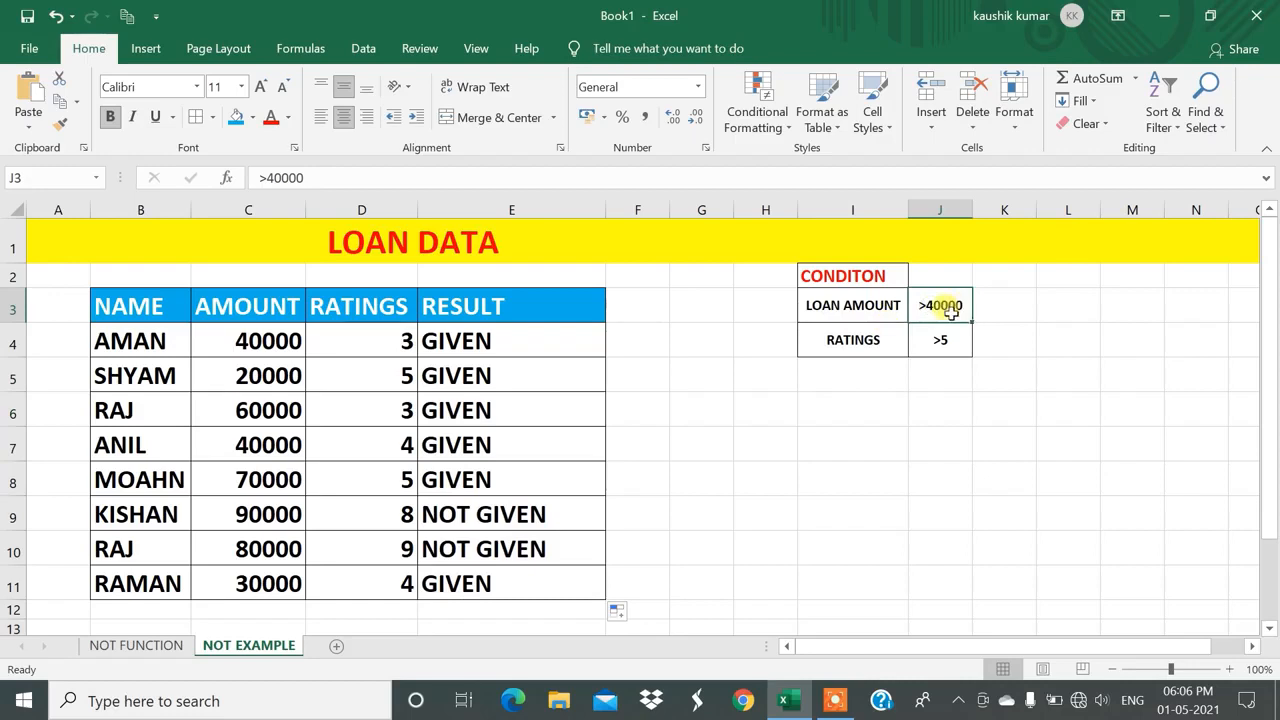
click(401, 344)
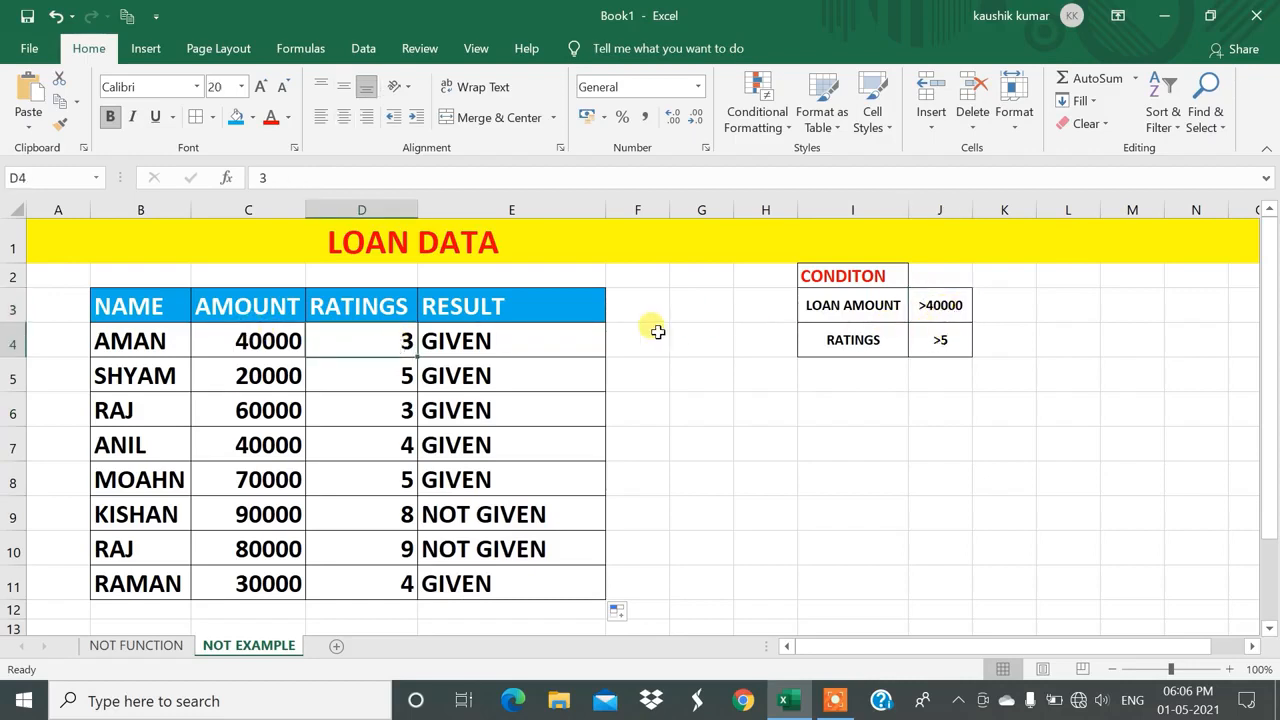
click(502, 338)
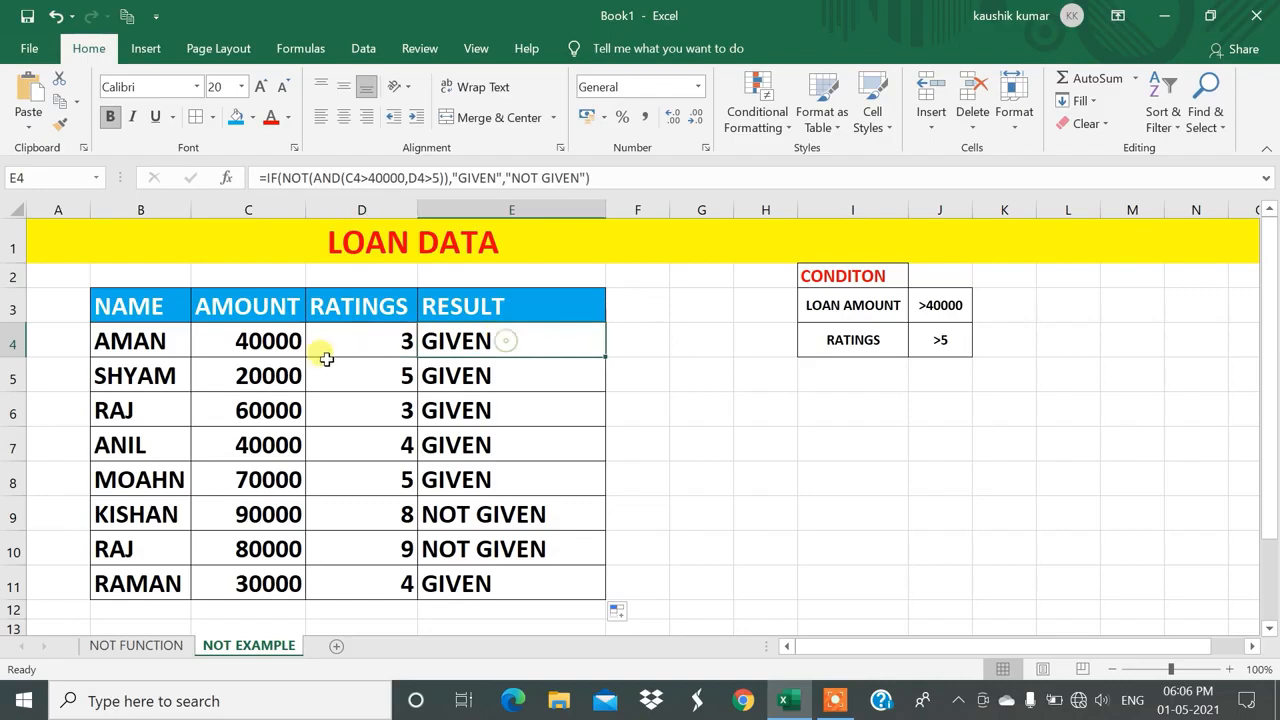
click(260, 518)
click(402, 515)
click(484, 513)
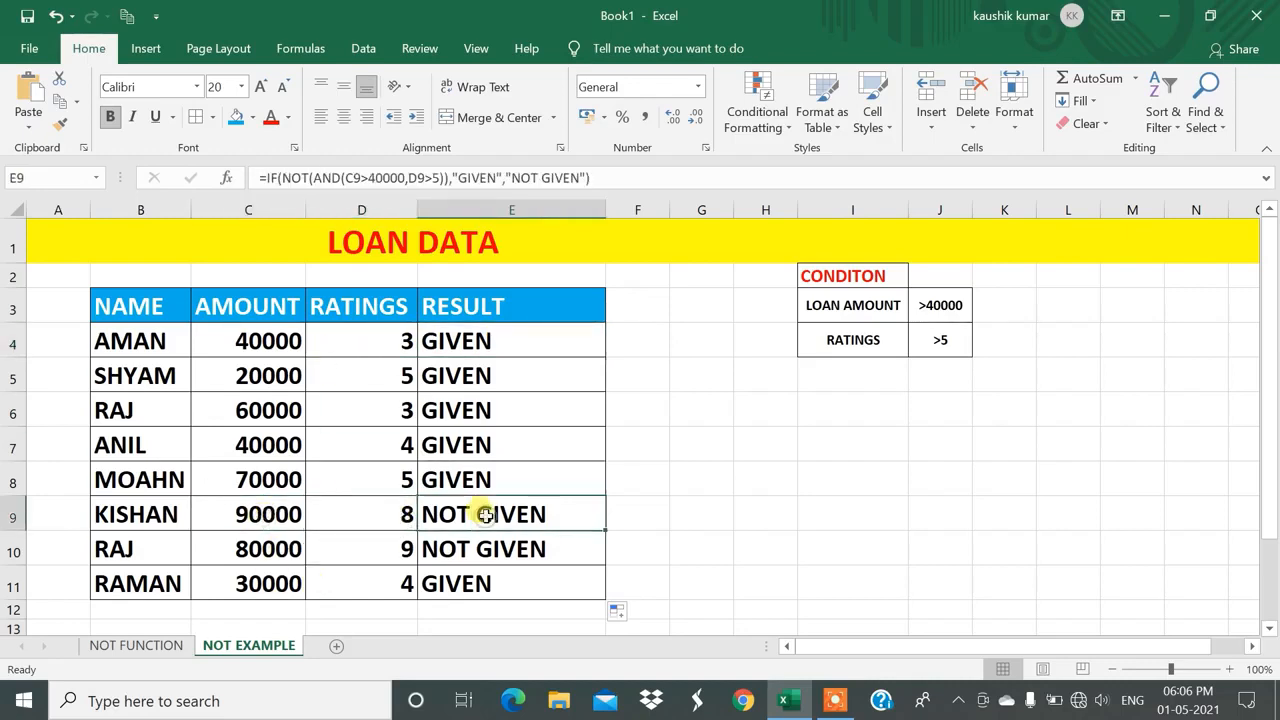
click(252, 545)
click(410, 556)
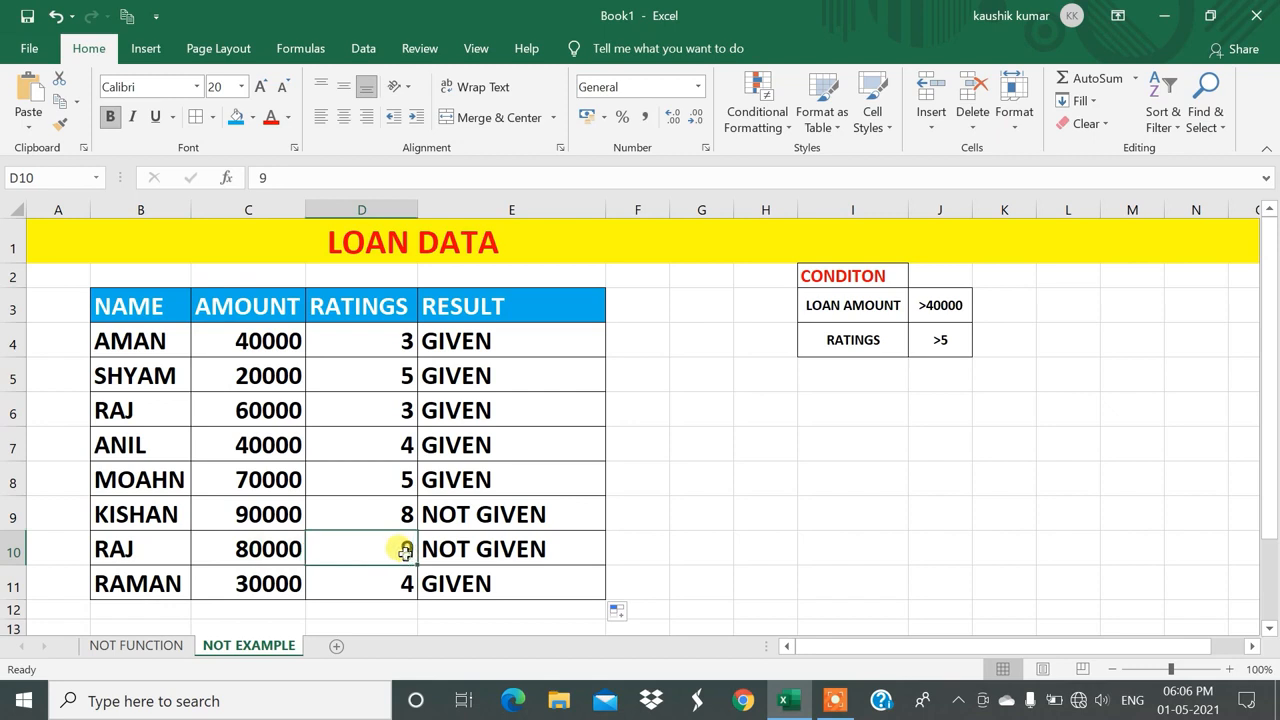
click(482, 340)
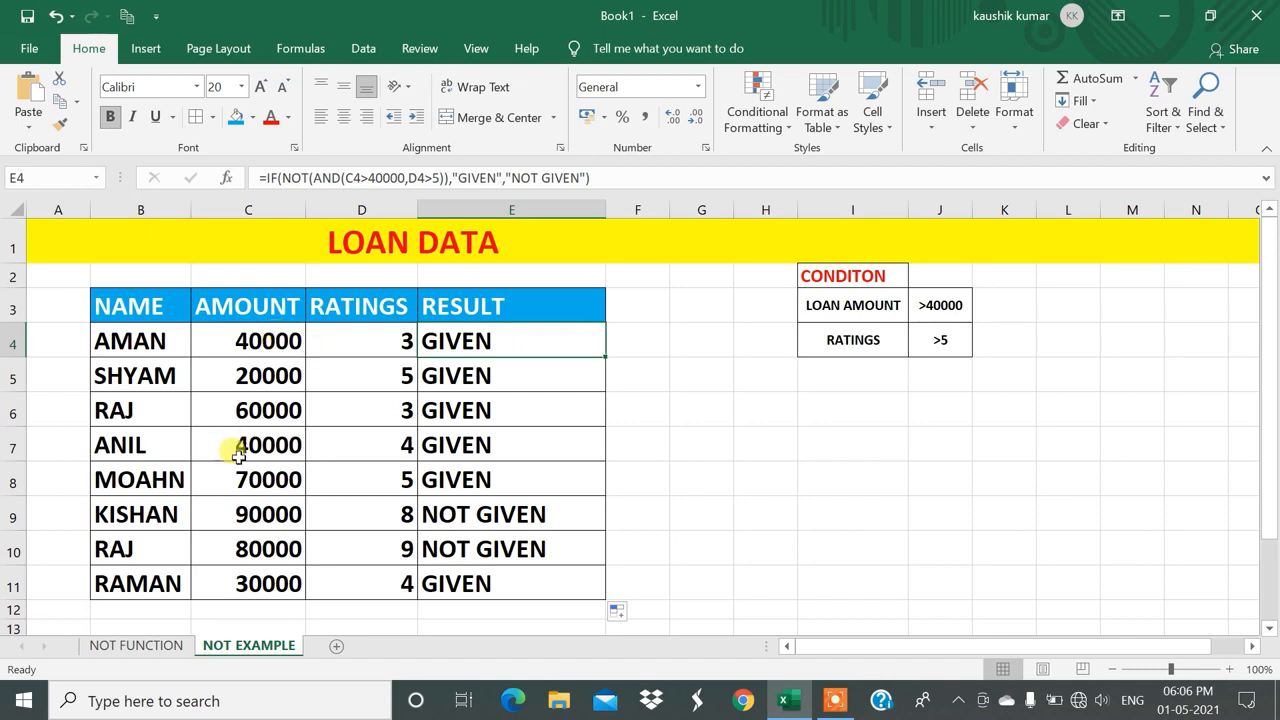
click(273, 505)
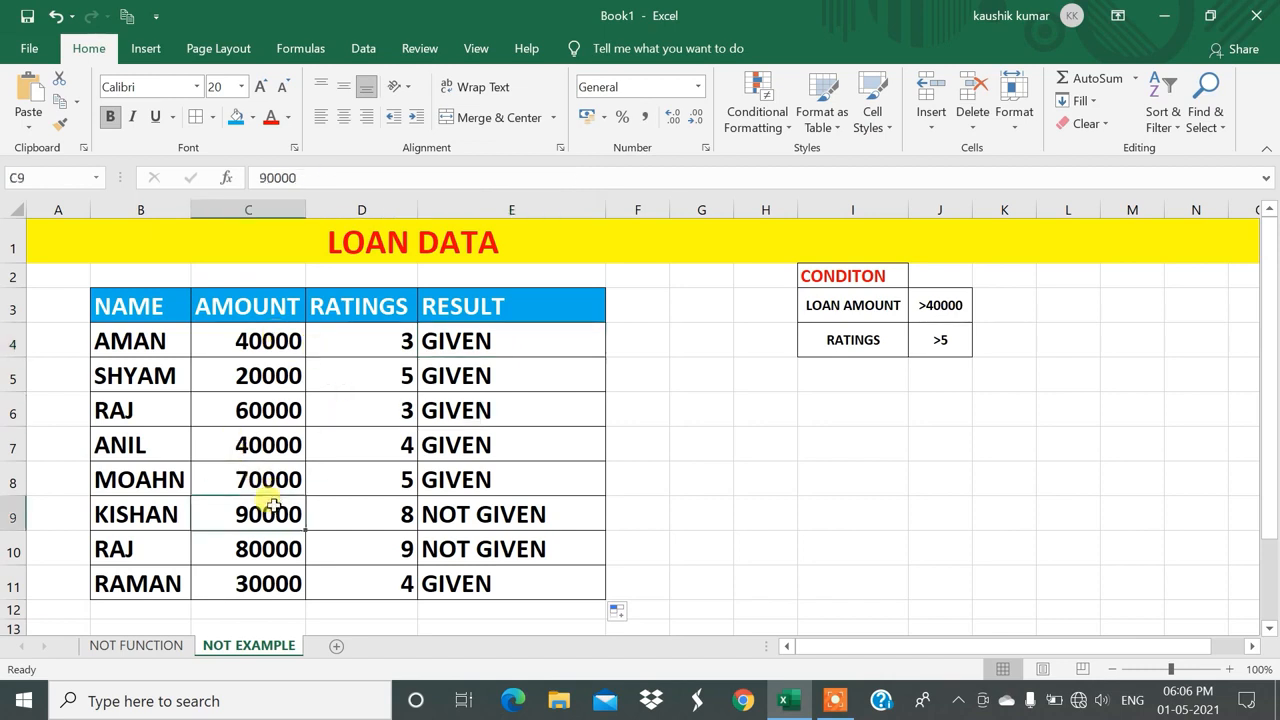
click(358, 510)
drag(484, 510, 486, 530)
drag(490, 338, 491, 571)
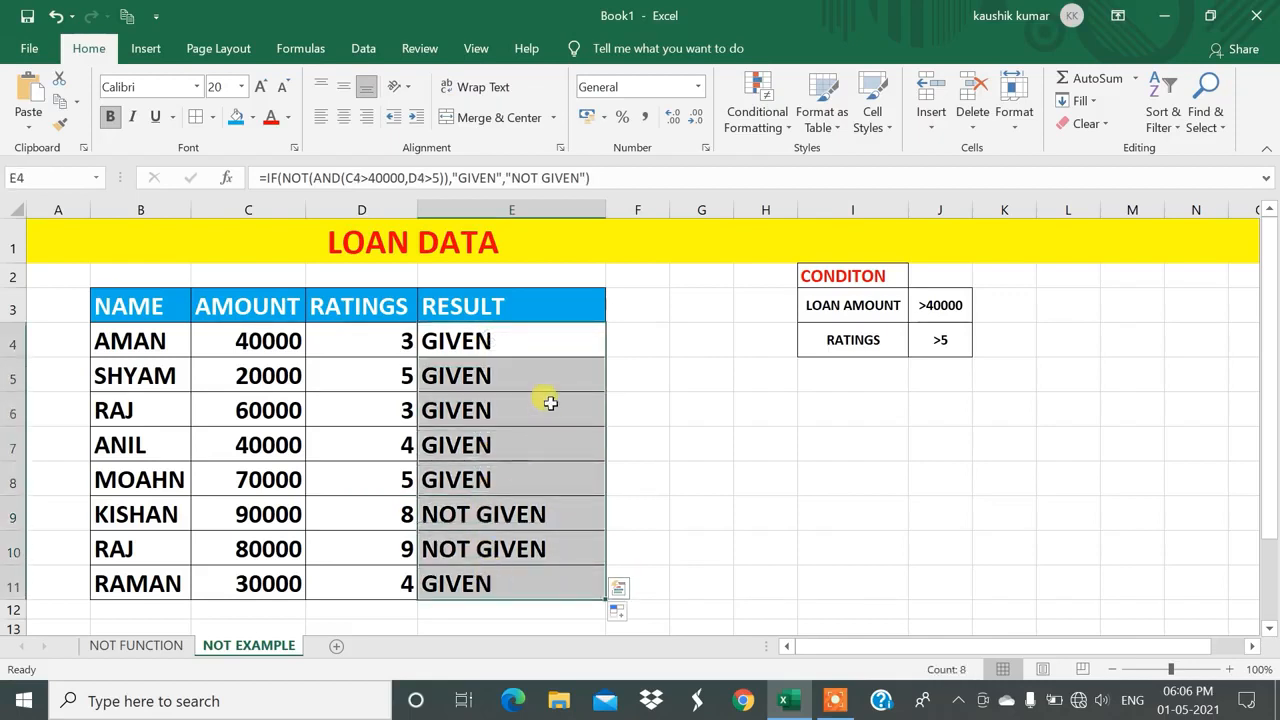
Inspect the NOT condition and the "GIVEN" and "NOT GIVEN" outcomes in the E4 formula without altering it.
double_click(530, 340)
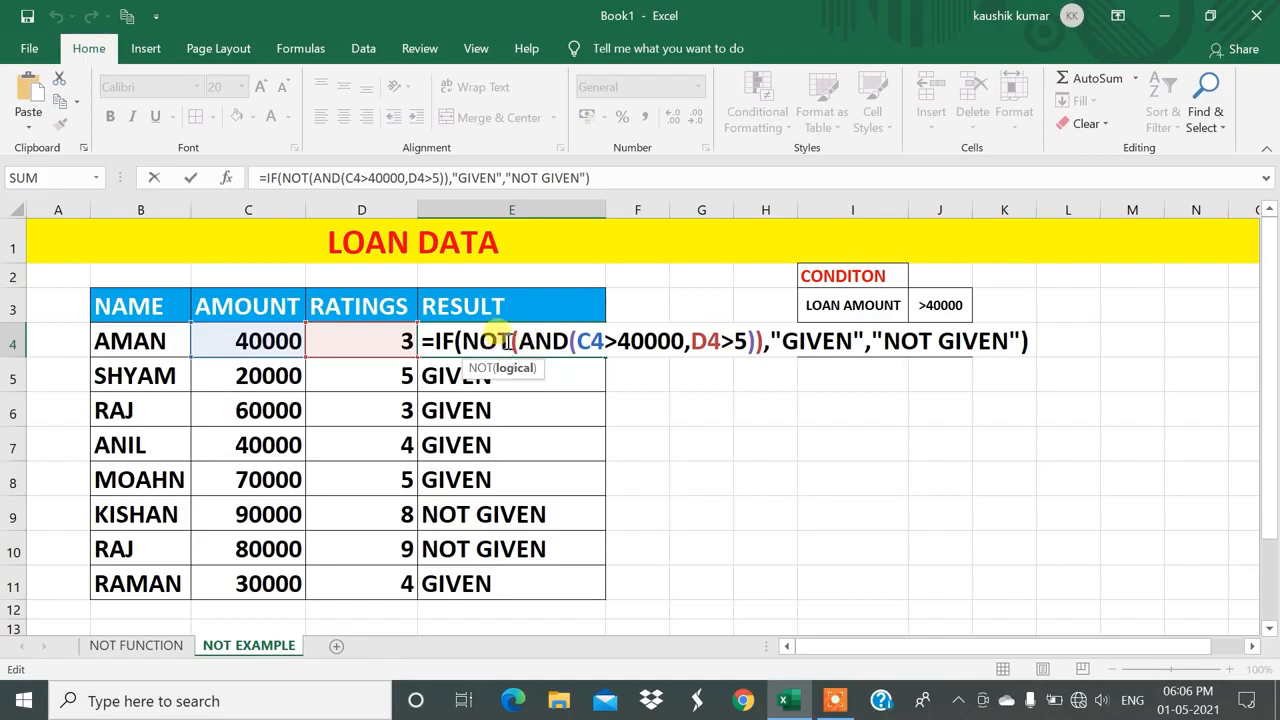
click(926, 336)
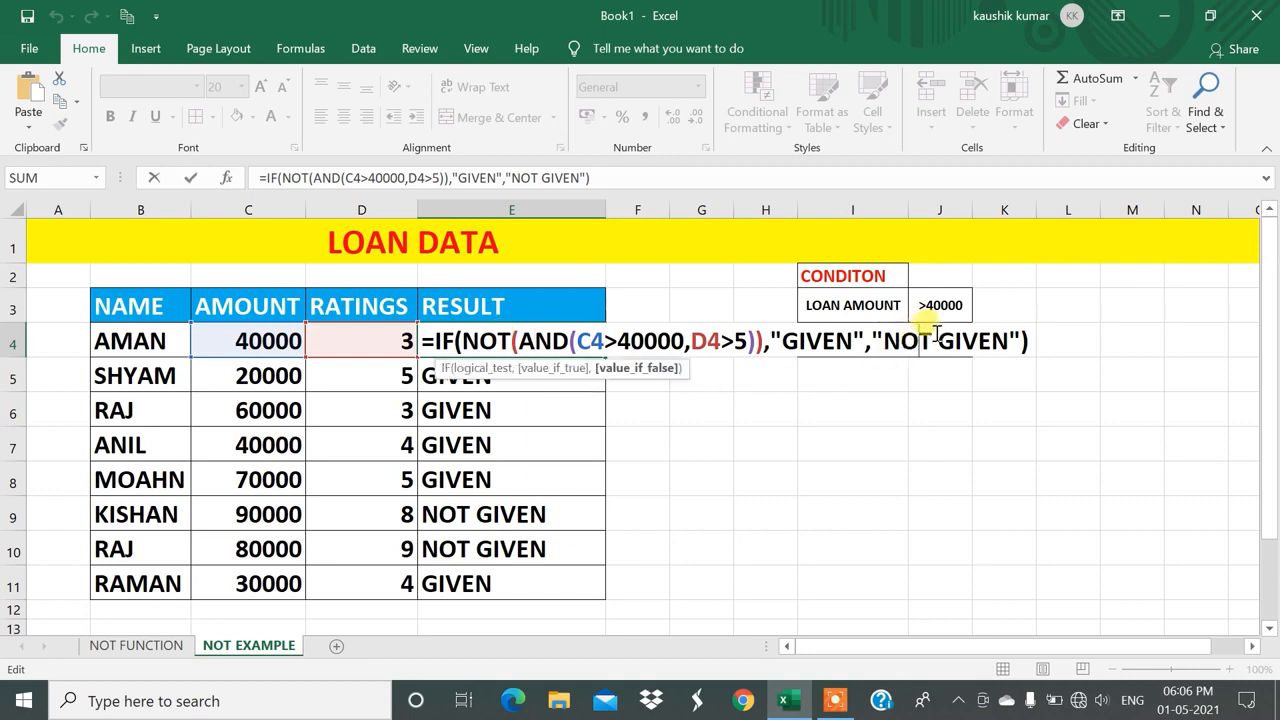
click(478, 340)
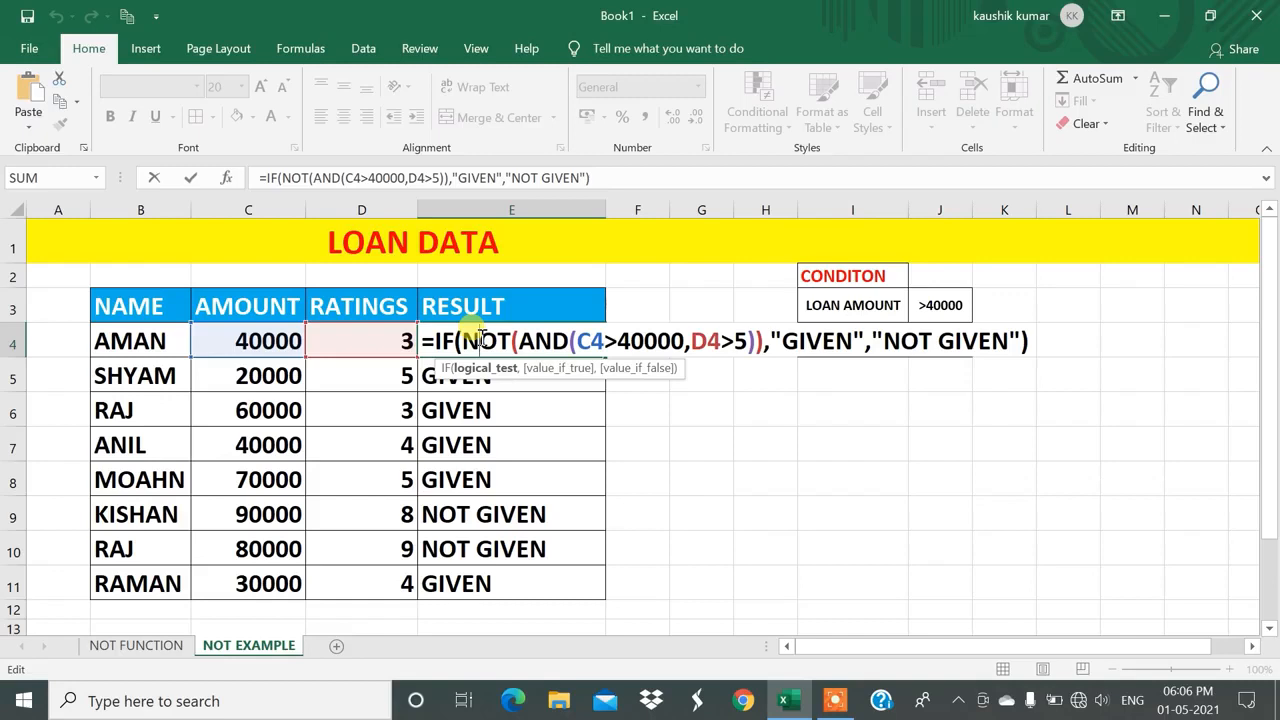
click(795, 340)
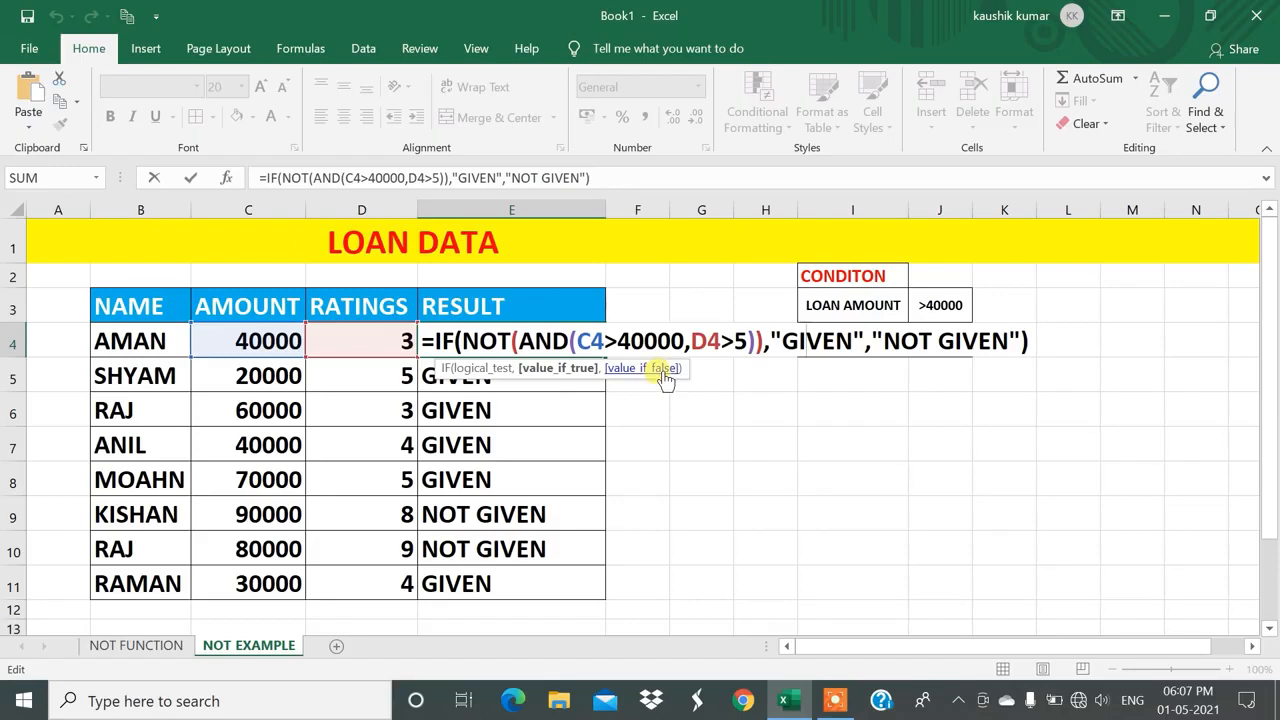
key(Return)
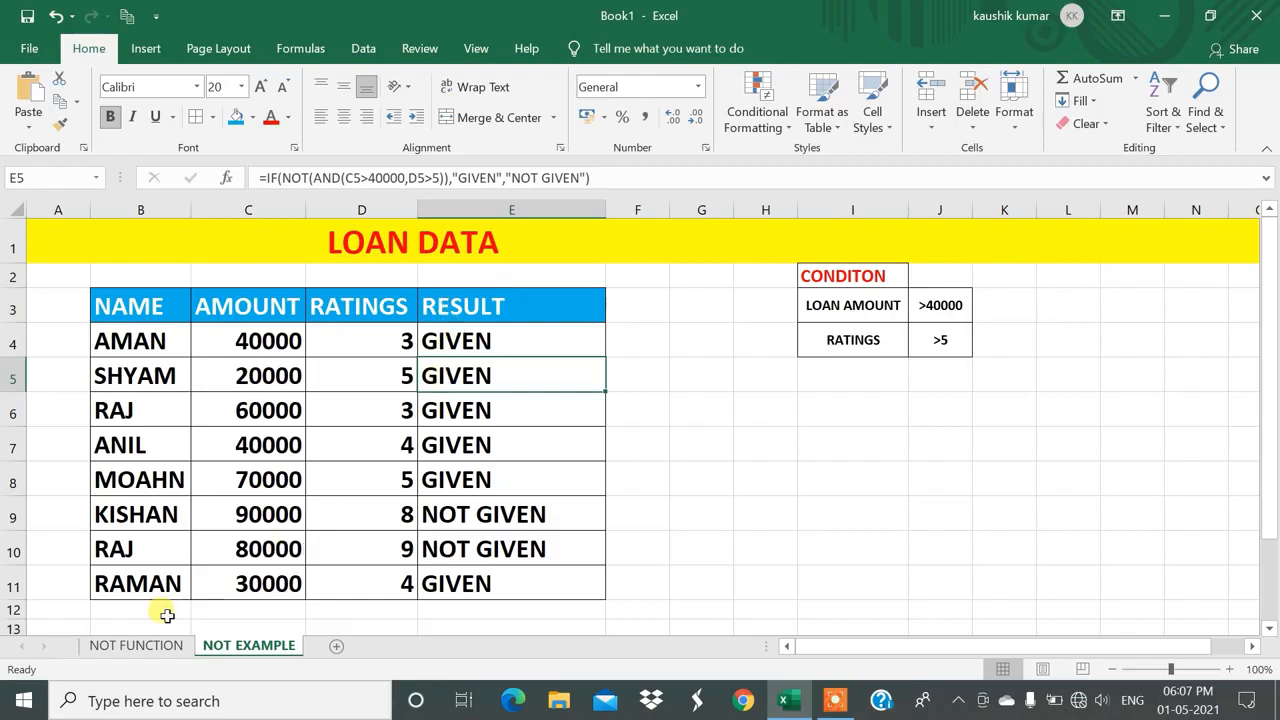
Clear the formulas from the RESULT column cells E4:E11.
click(490, 340)
drag(490, 340, 500, 571)
key(Delete)
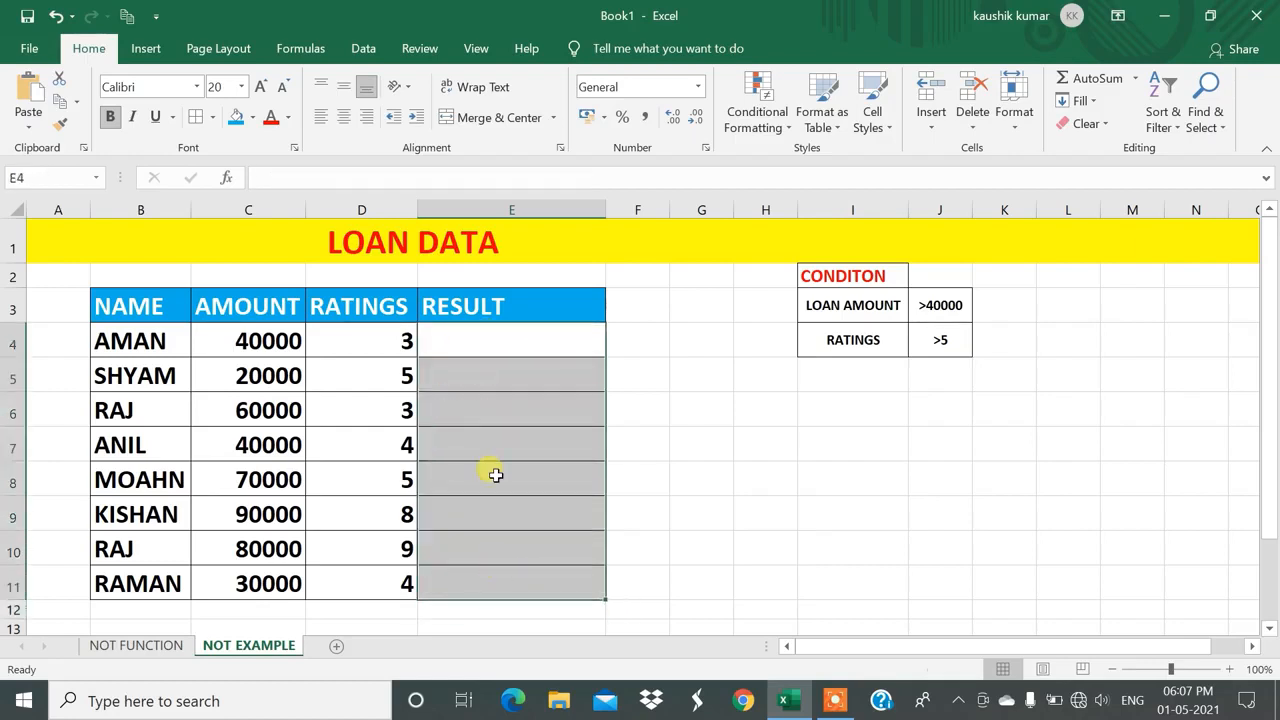
Begin an IF formula in E4 with an AND test for C4>40000 and D4>5.
click(480, 343)
text(=IF)
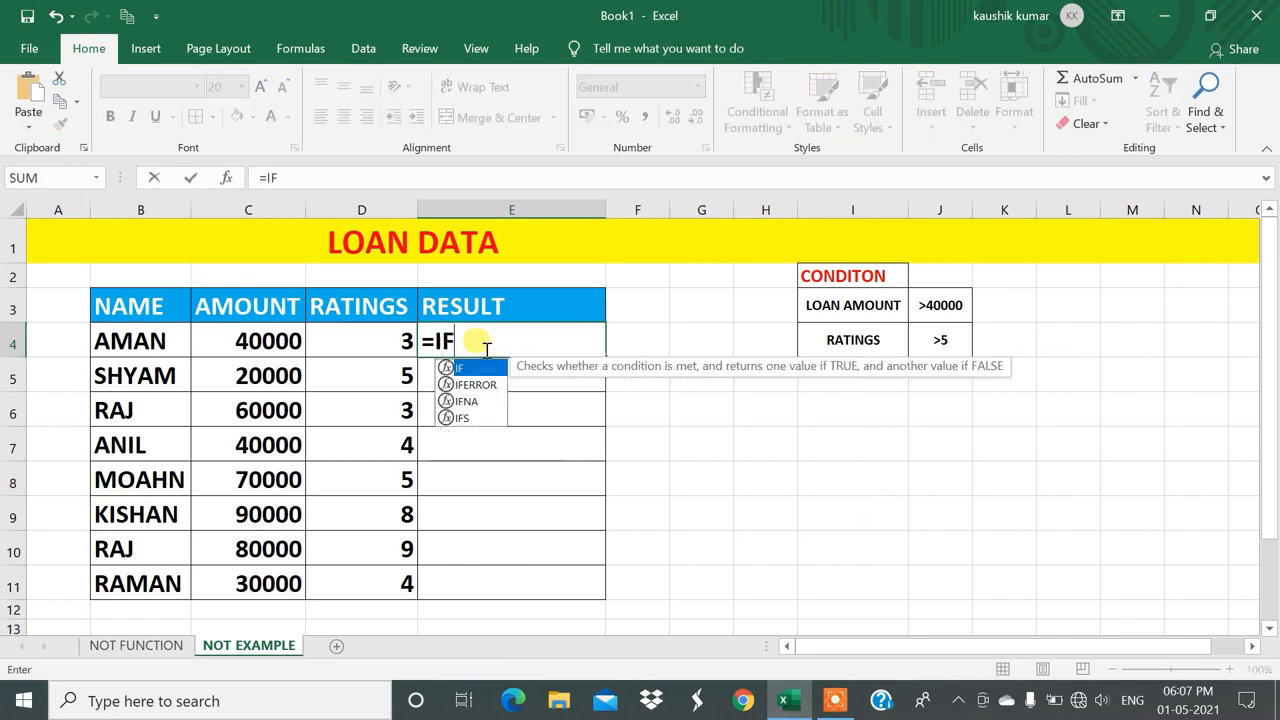
text((AND()
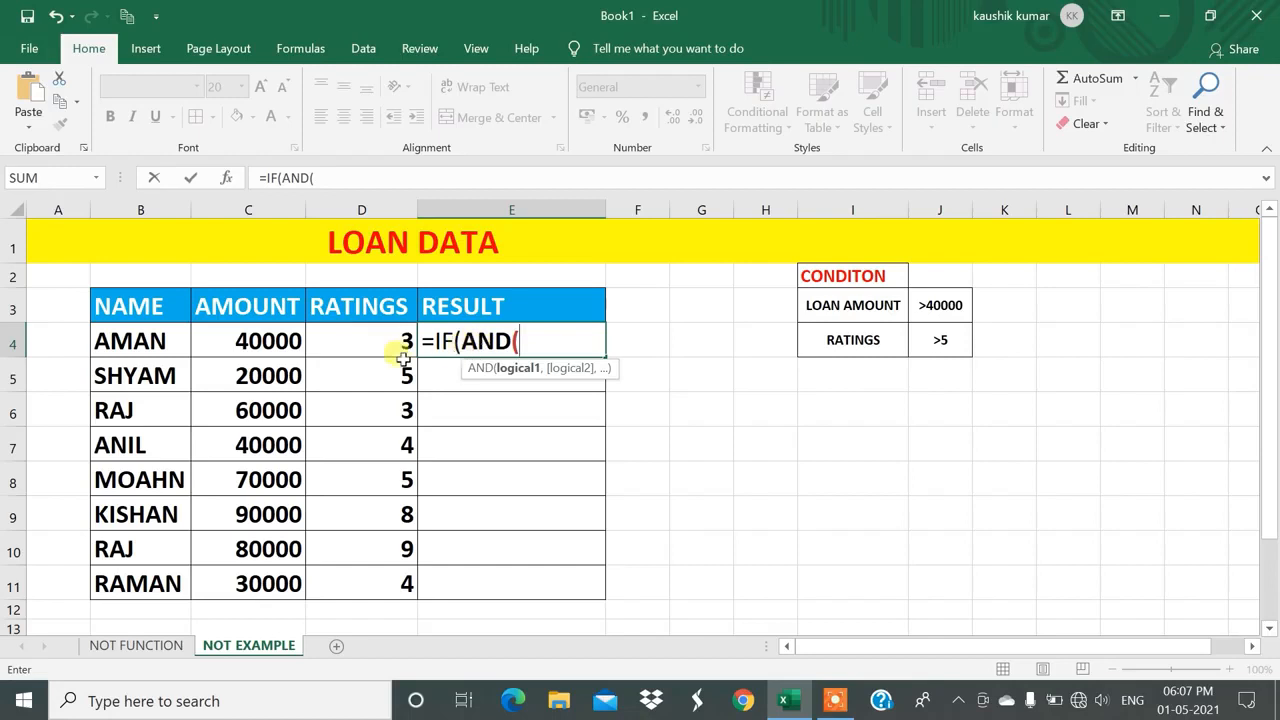
click(283, 341)
text(>4000)
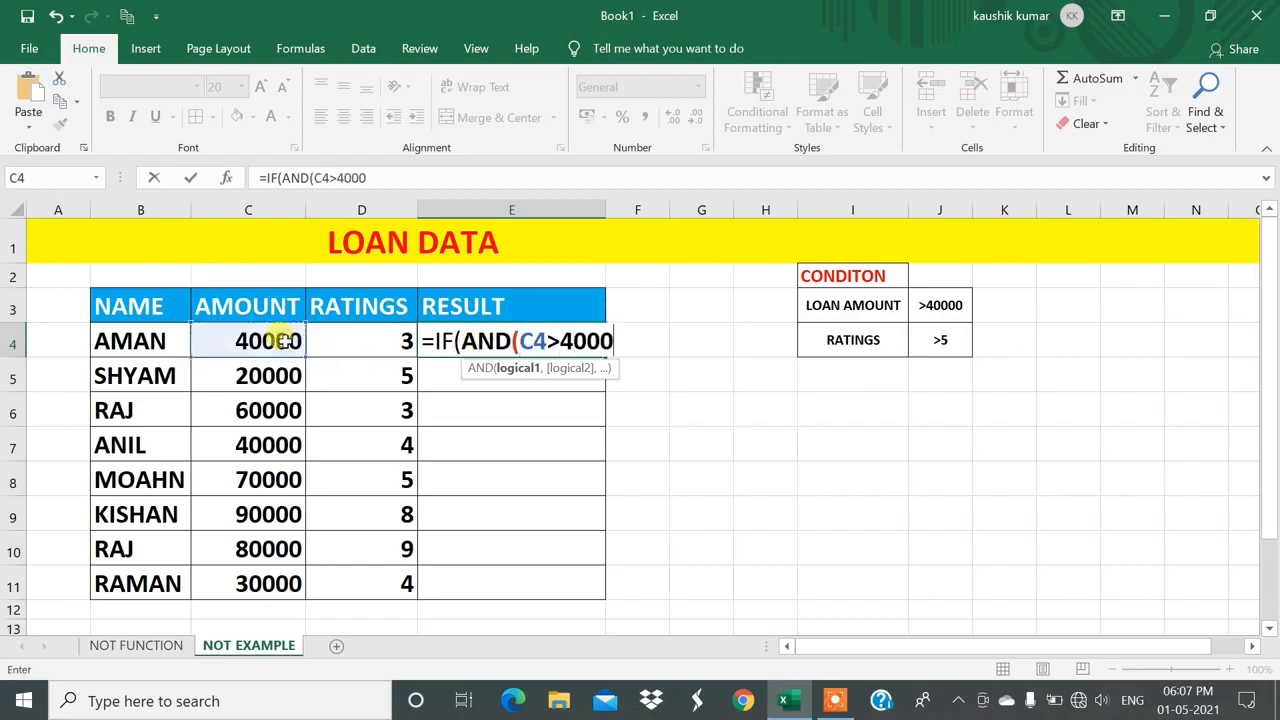
text(0,)
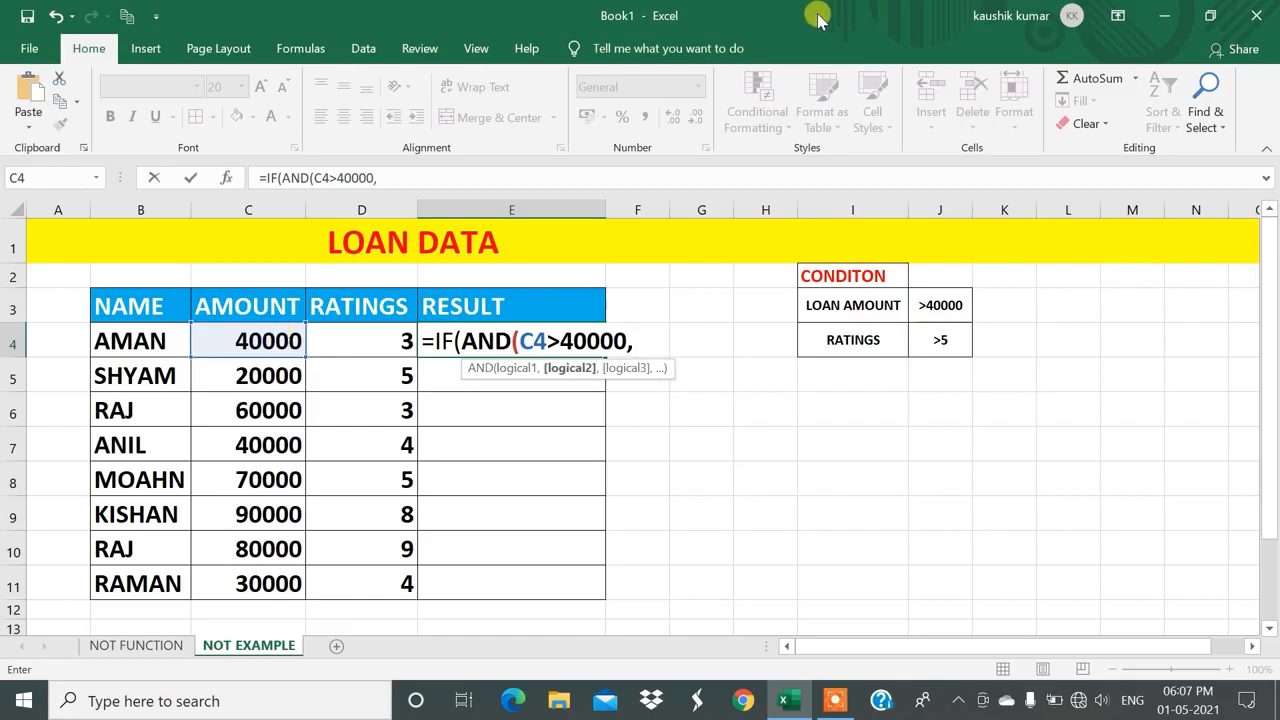
click(405, 343)
text(>5)
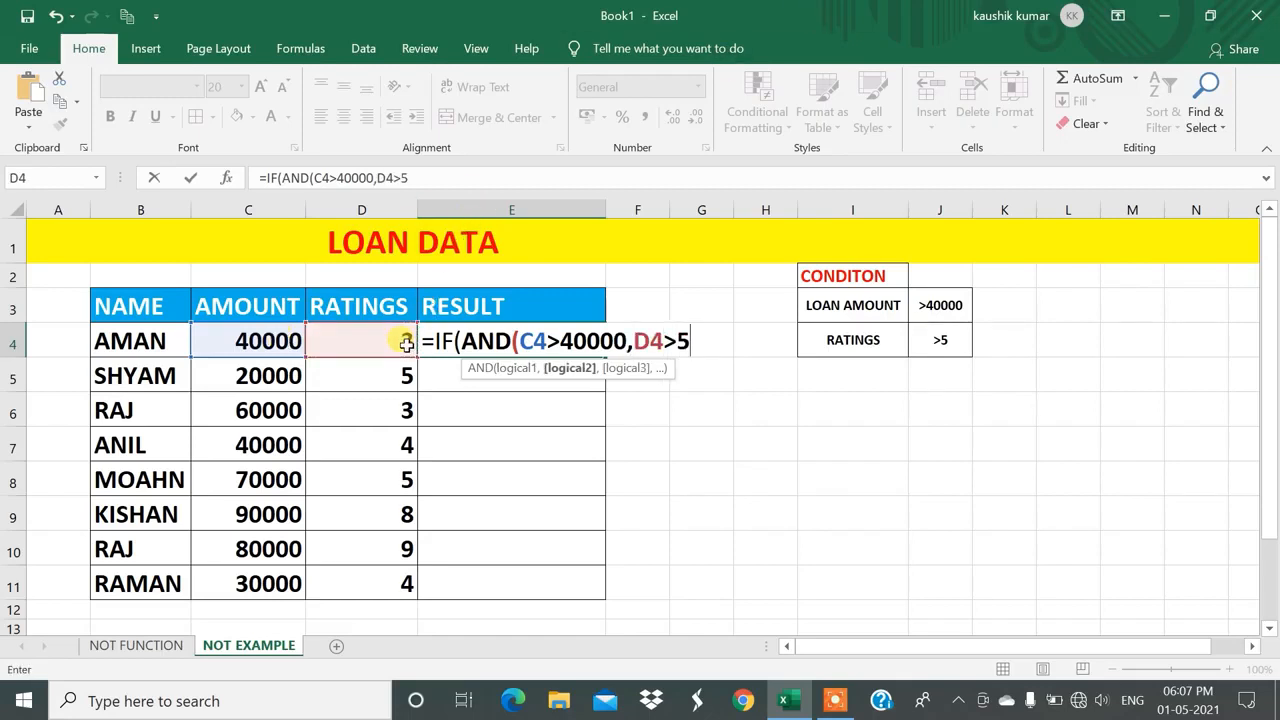
Close the AND test in E4 and finish the formula with "GIVEN" if true and "NOT GIVEN" if false.
text(),")
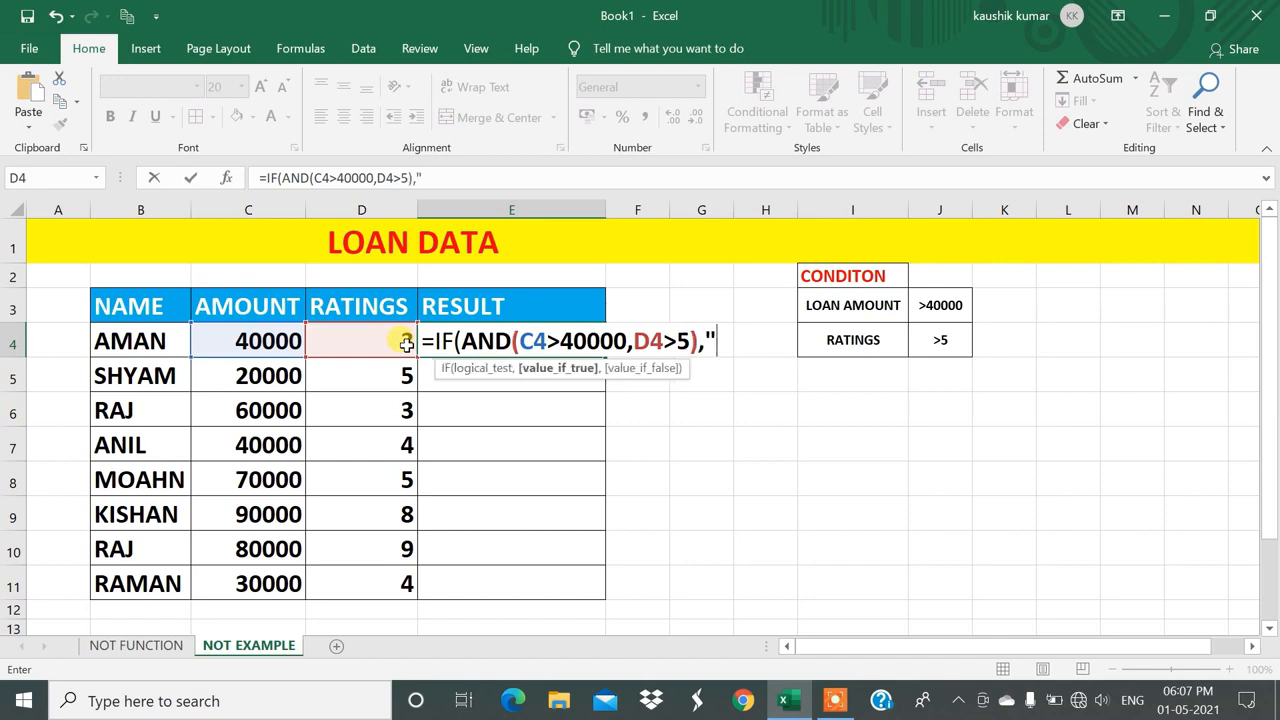
text(GIVE)
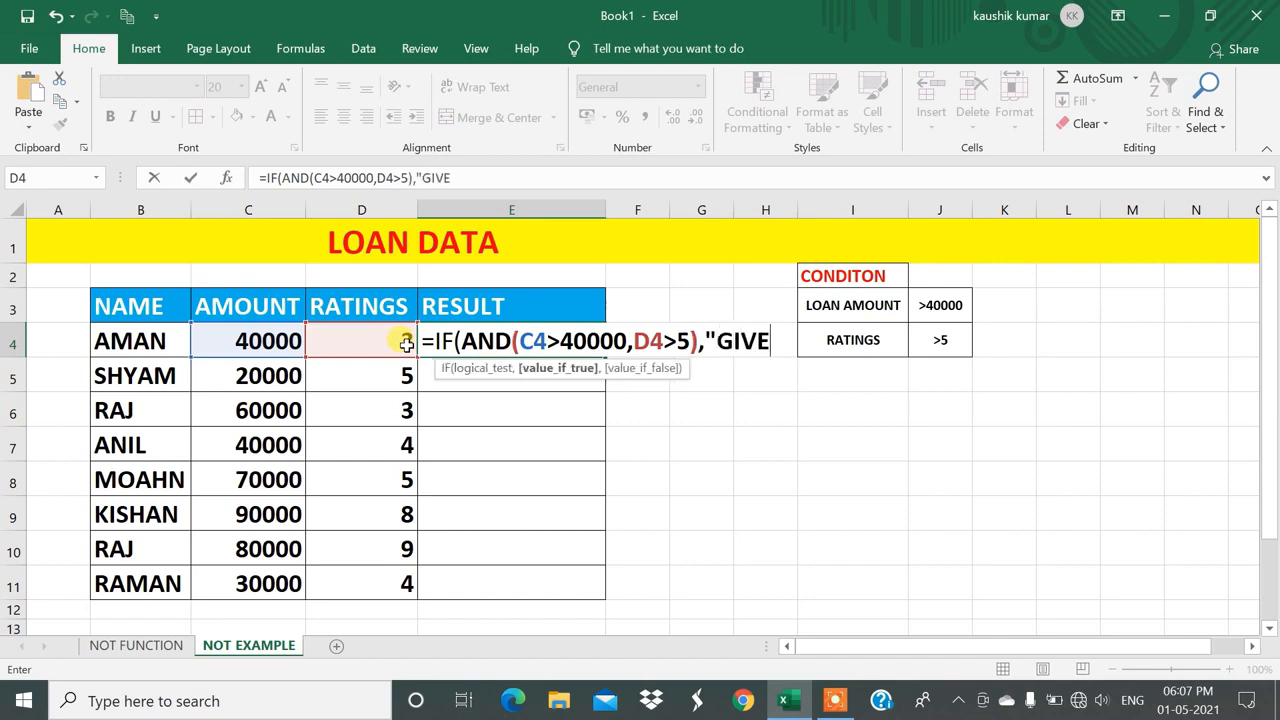
text(N",)
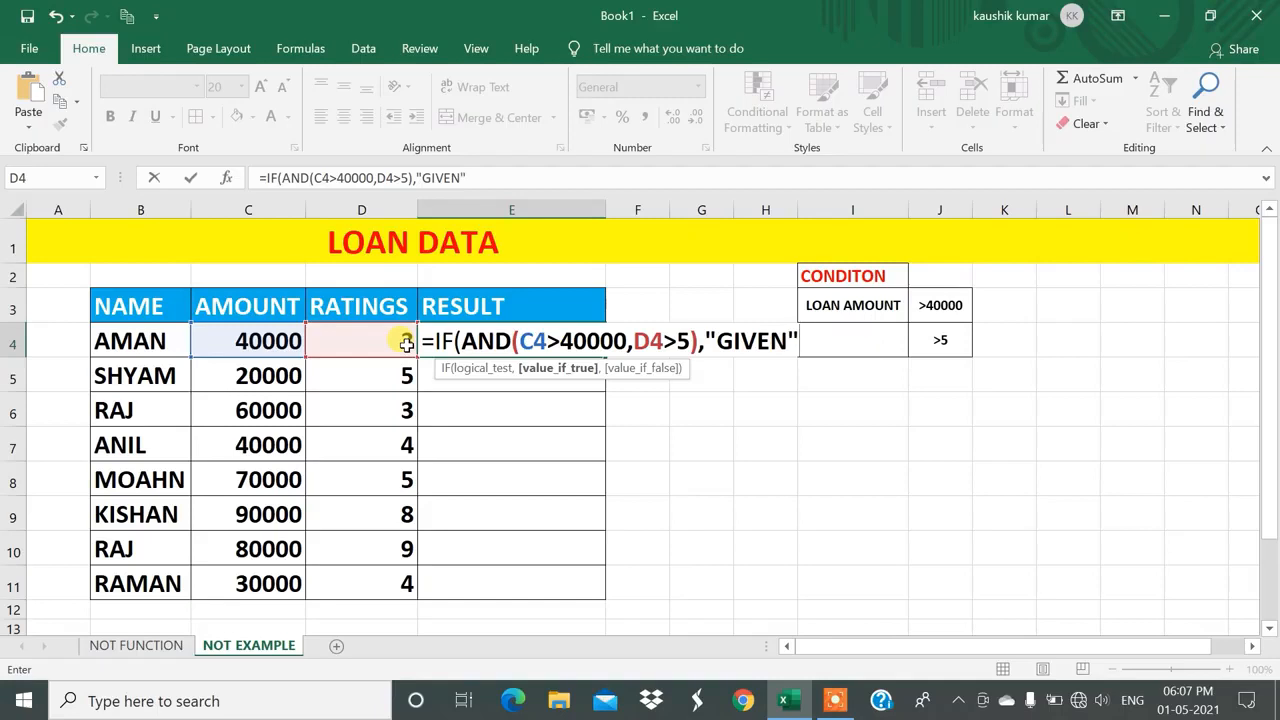
text("NOT)
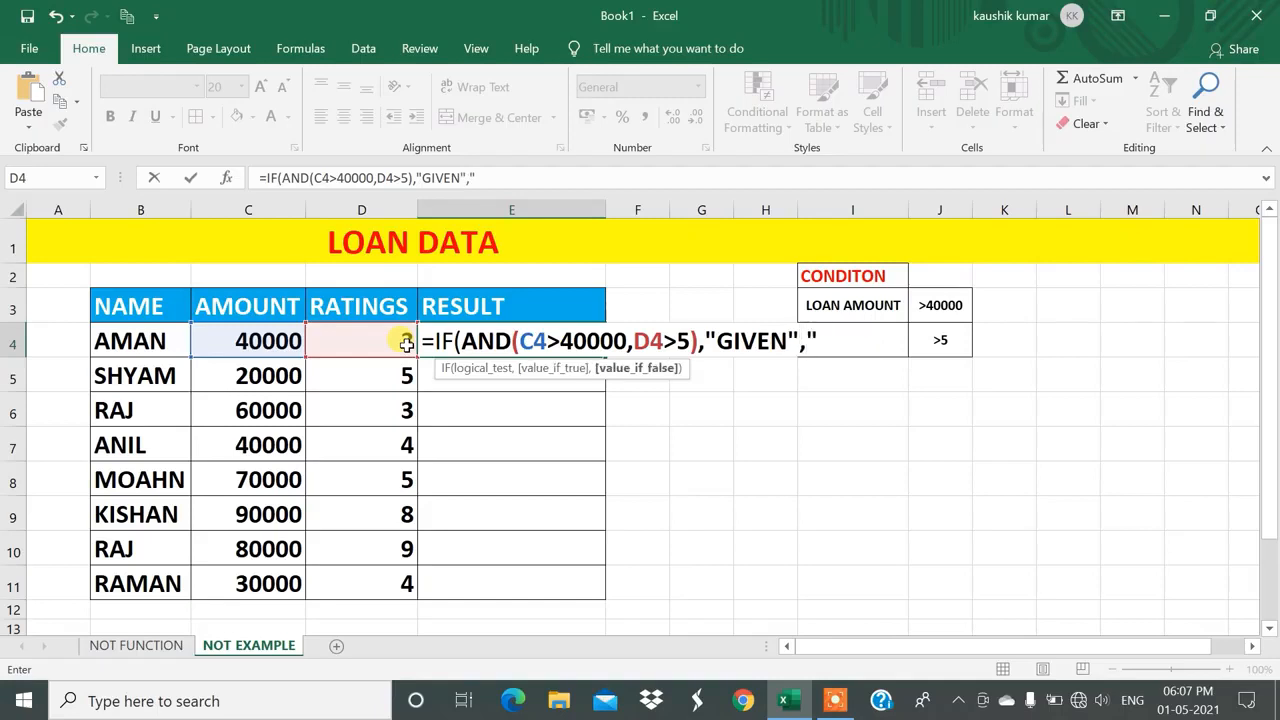
text( GIVR)
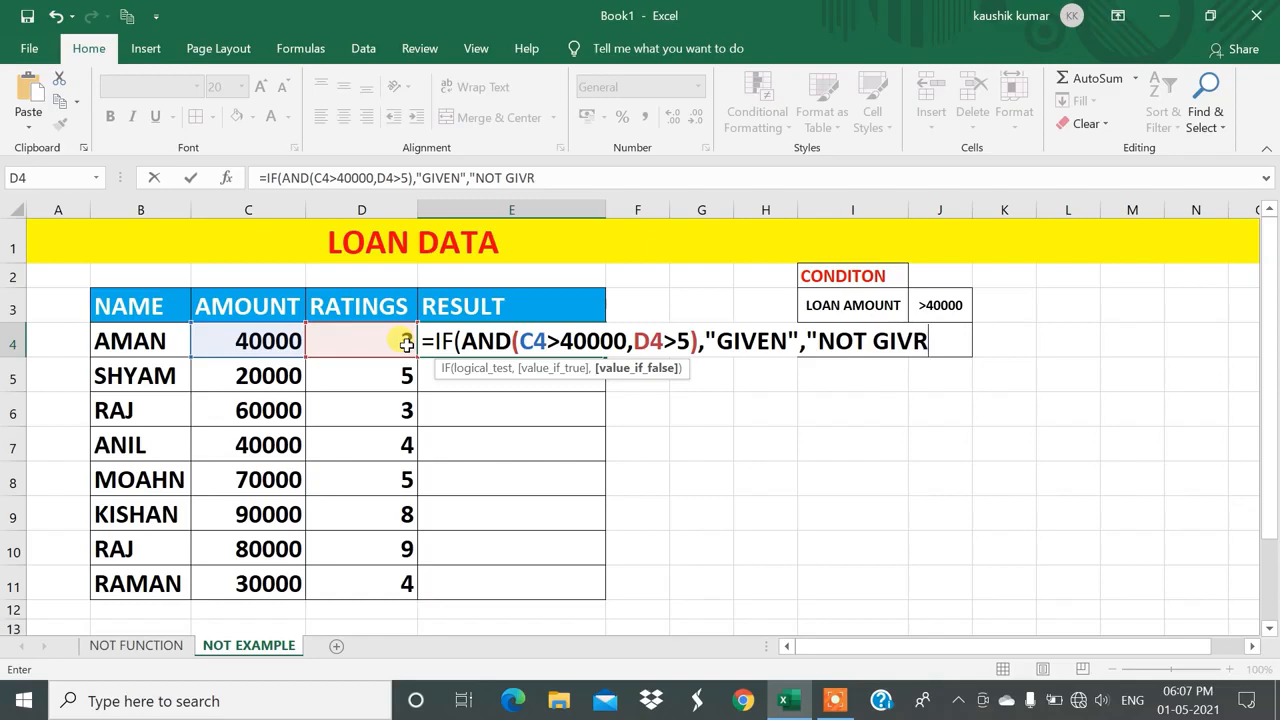
key(BackSpace)
text(EN"))
key(Return)
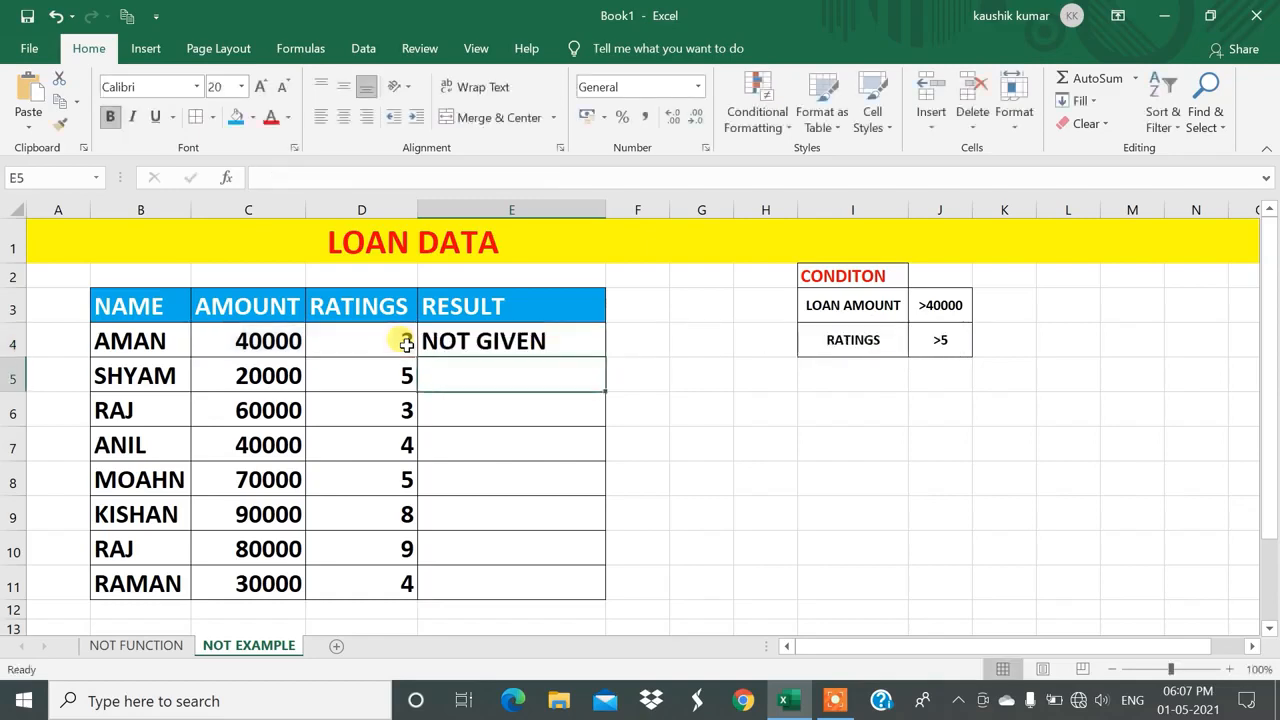
Copy the E4 IF/AND formula down through E11 and review the RESULT column, especially rows 9 and 10.
click(492, 338)
drag(598, 362, 567, 578)
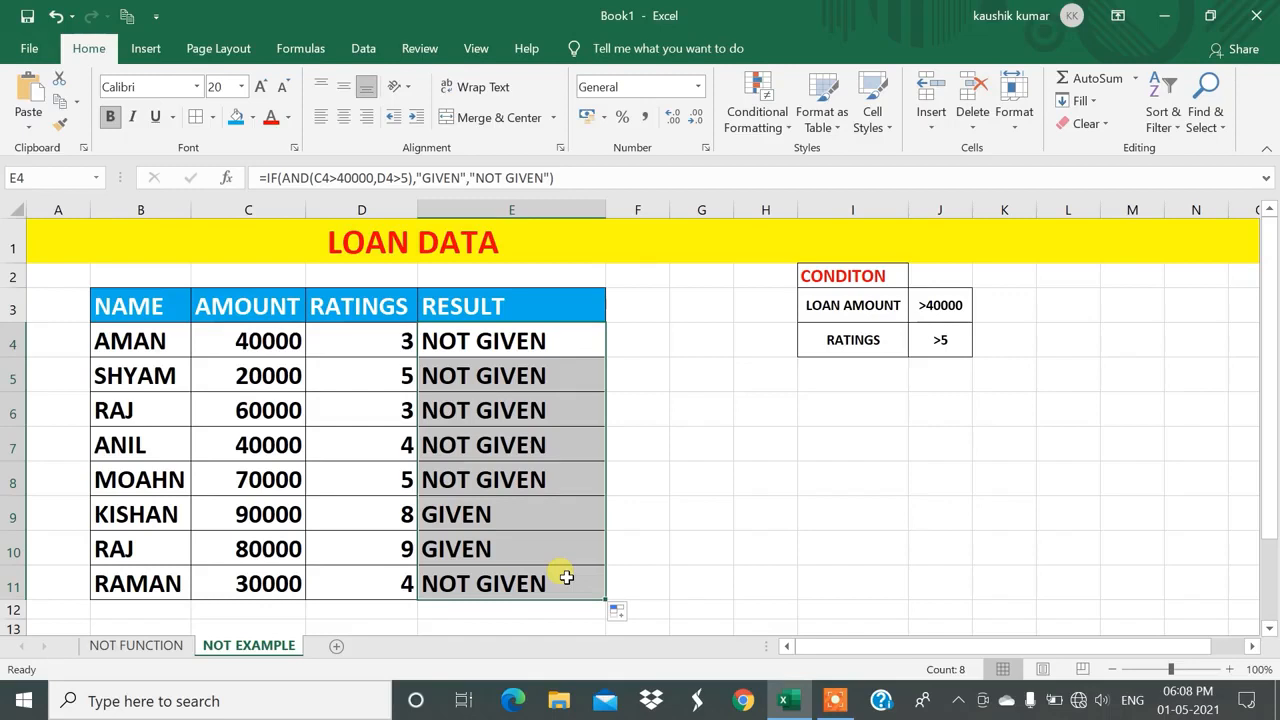
drag(537, 337, 530, 572)
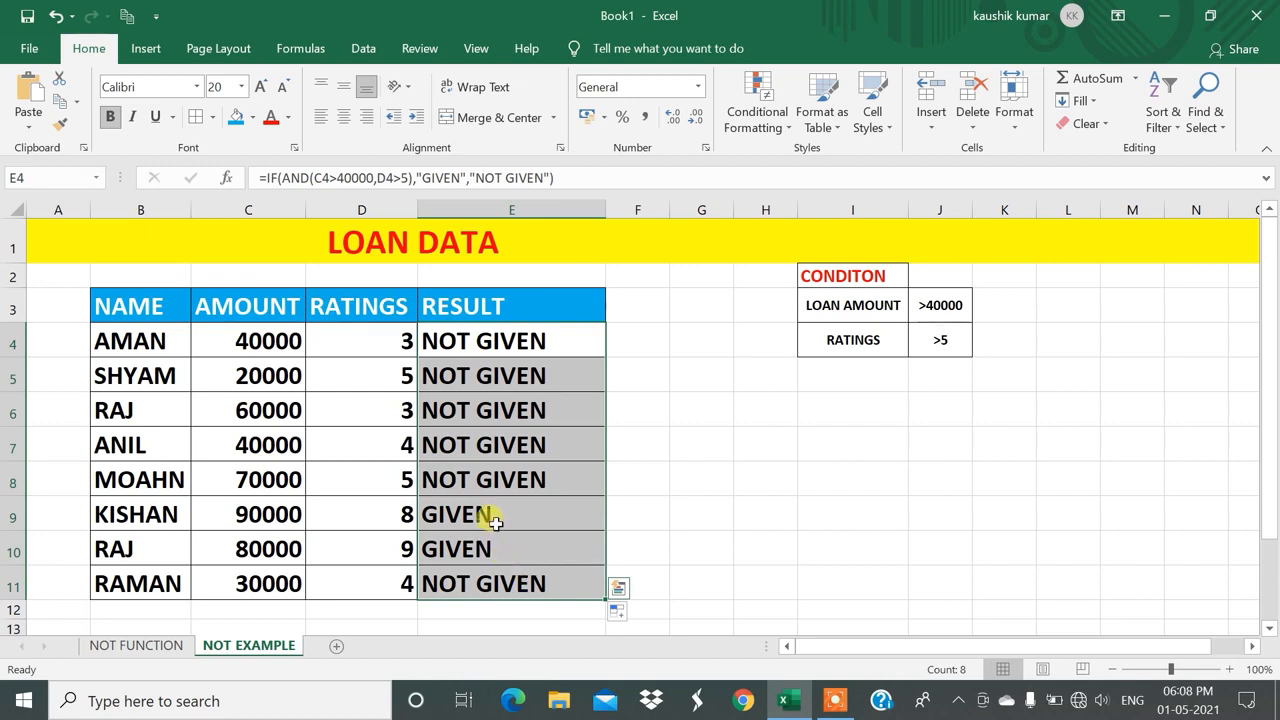
drag(491, 514, 491, 546)
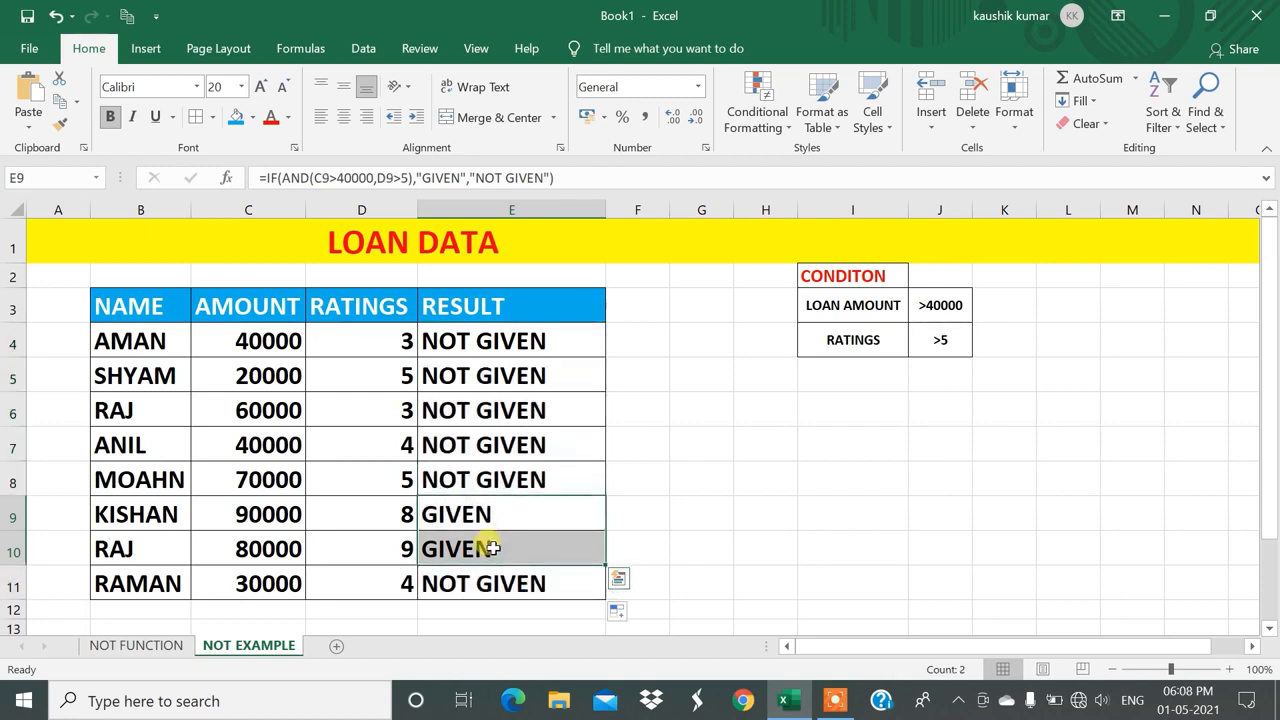
Reverse the E4 condition by nesting its AND test inside NOT, giving =IF(NOT(AND(C4>40000,D4>5)),"GIVEN","NOT GIVEN").
drag(515, 328, 490, 340)
double_click(490, 340)
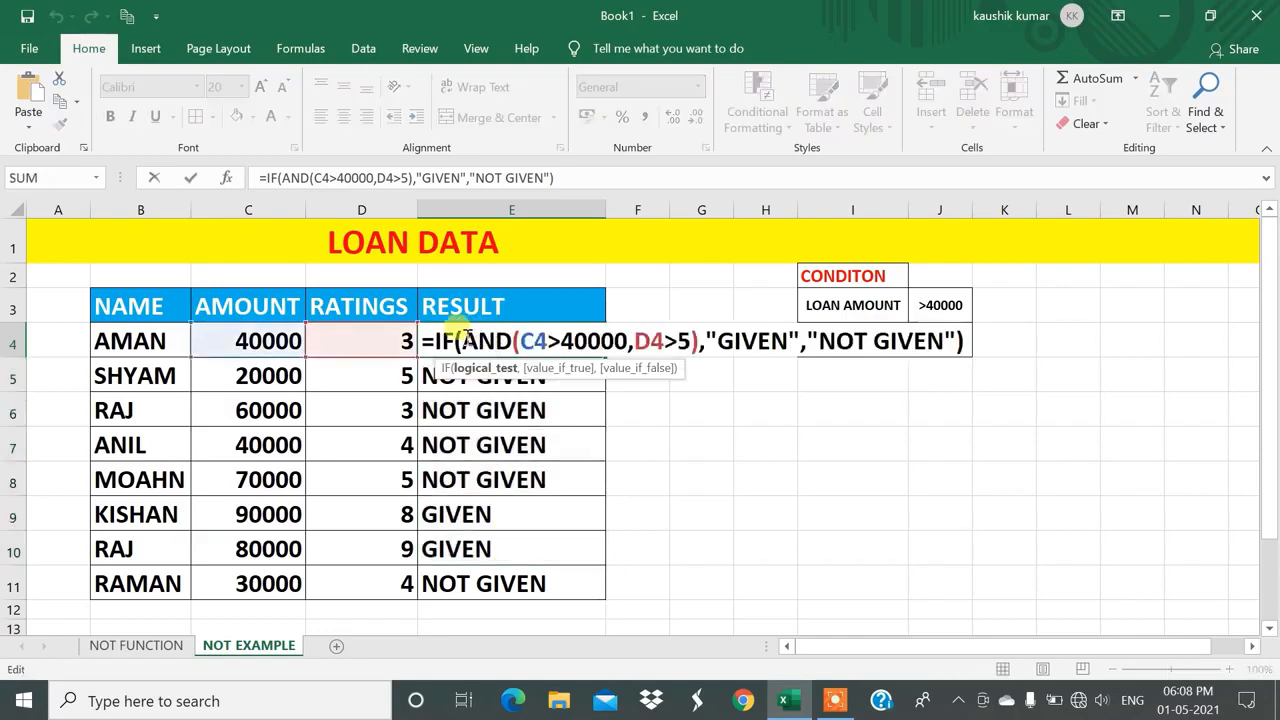
text(NOT)
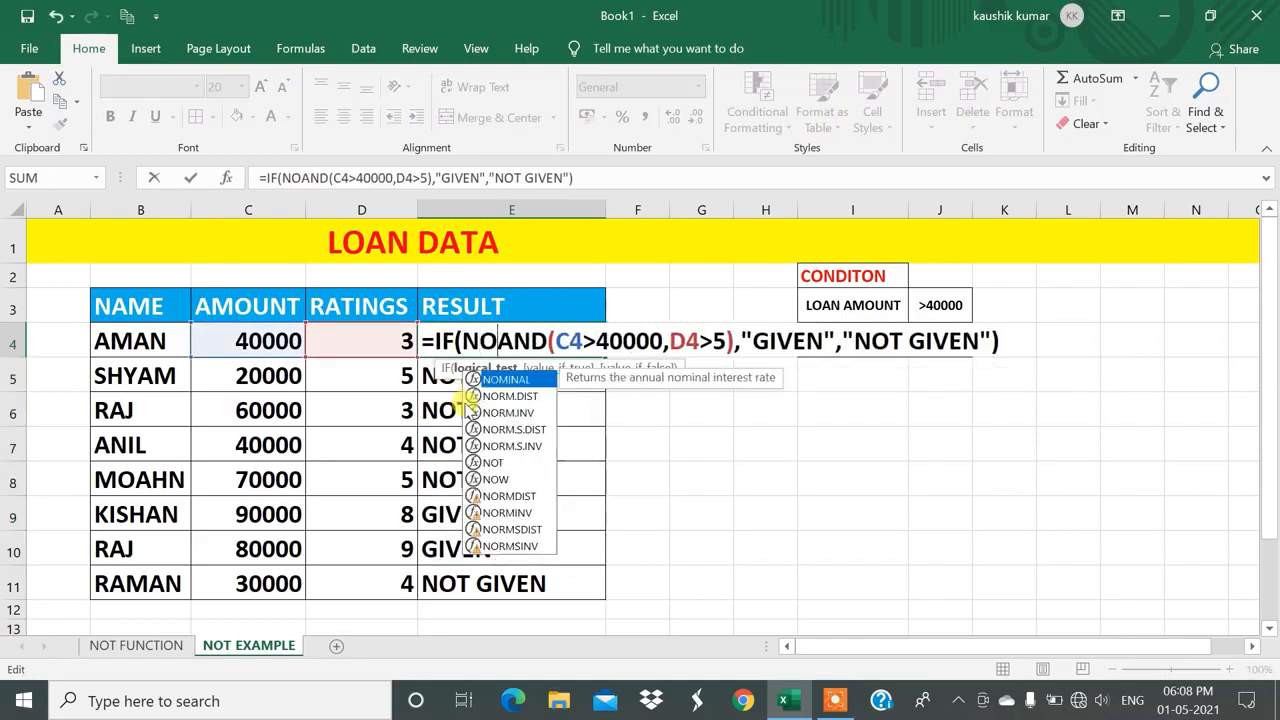
text(()
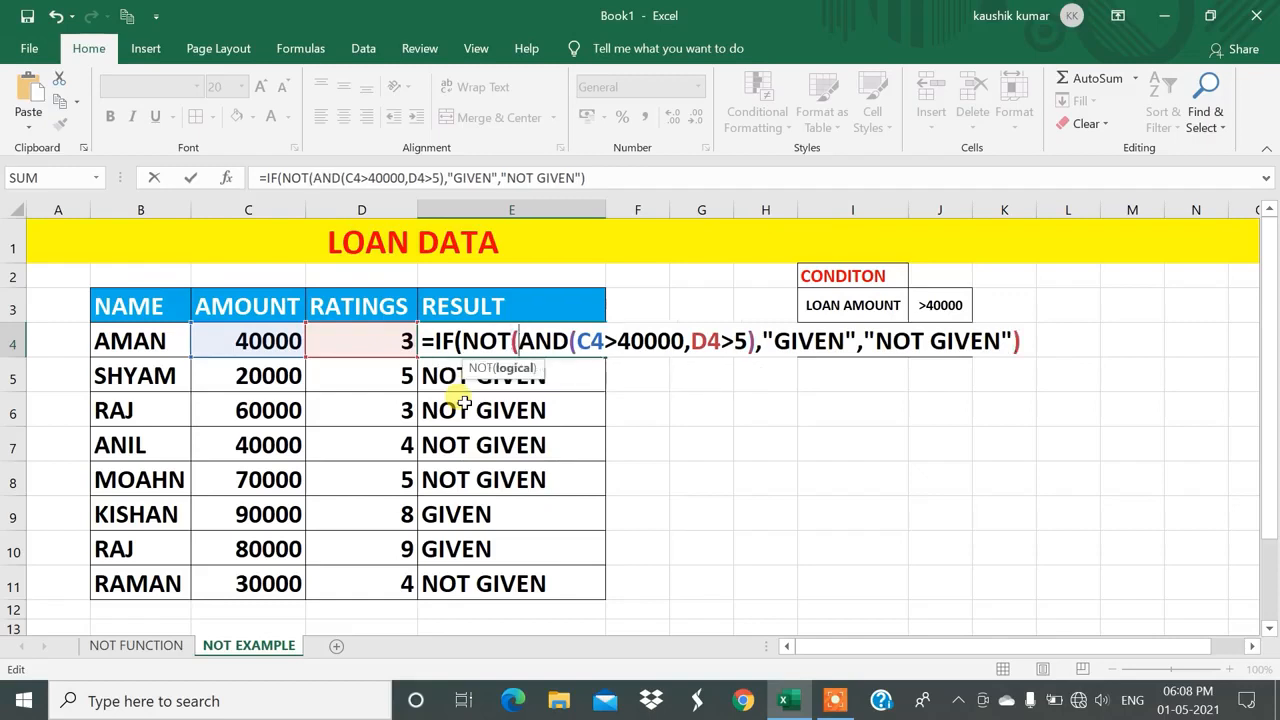
click(749, 336)
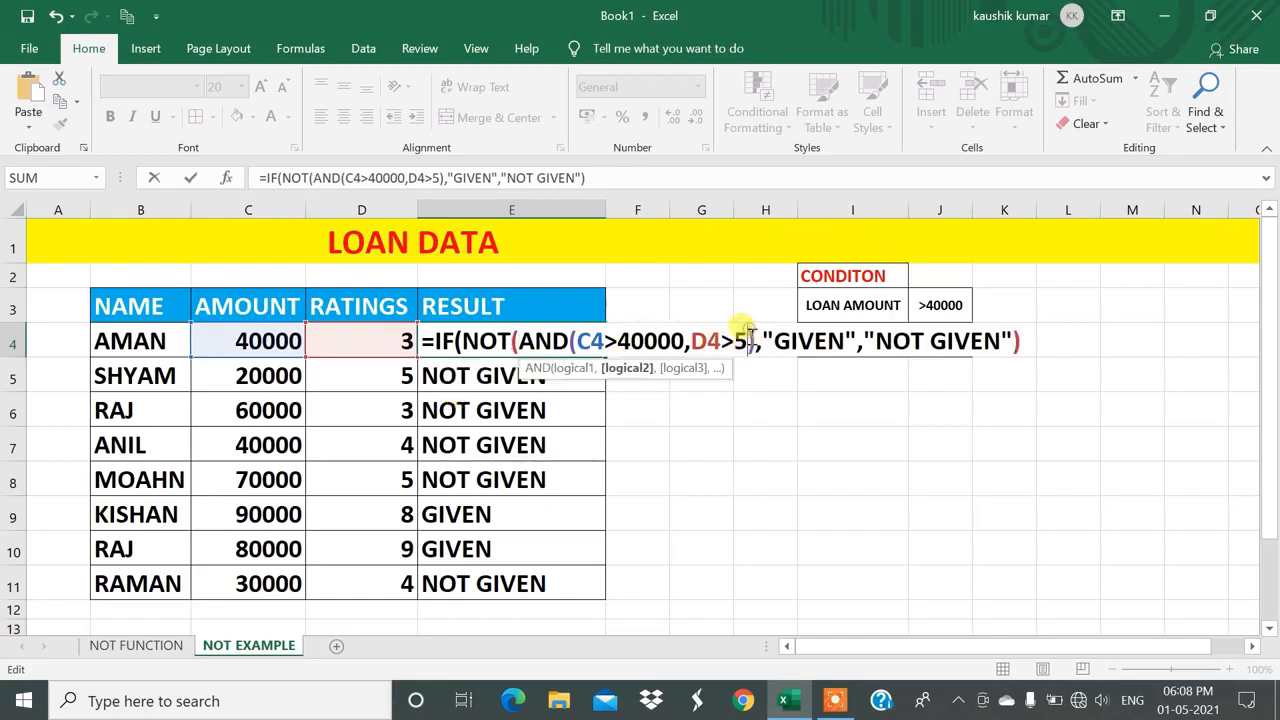
click(757, 350)
text())
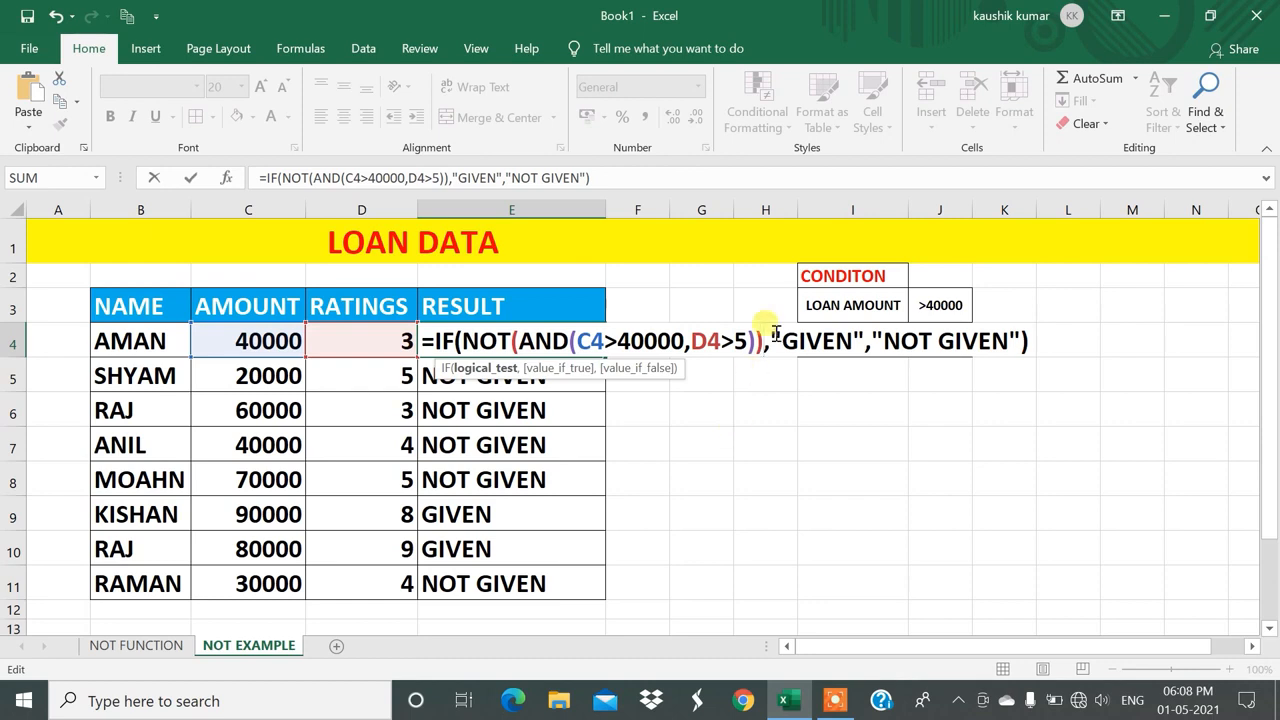
key(Return)
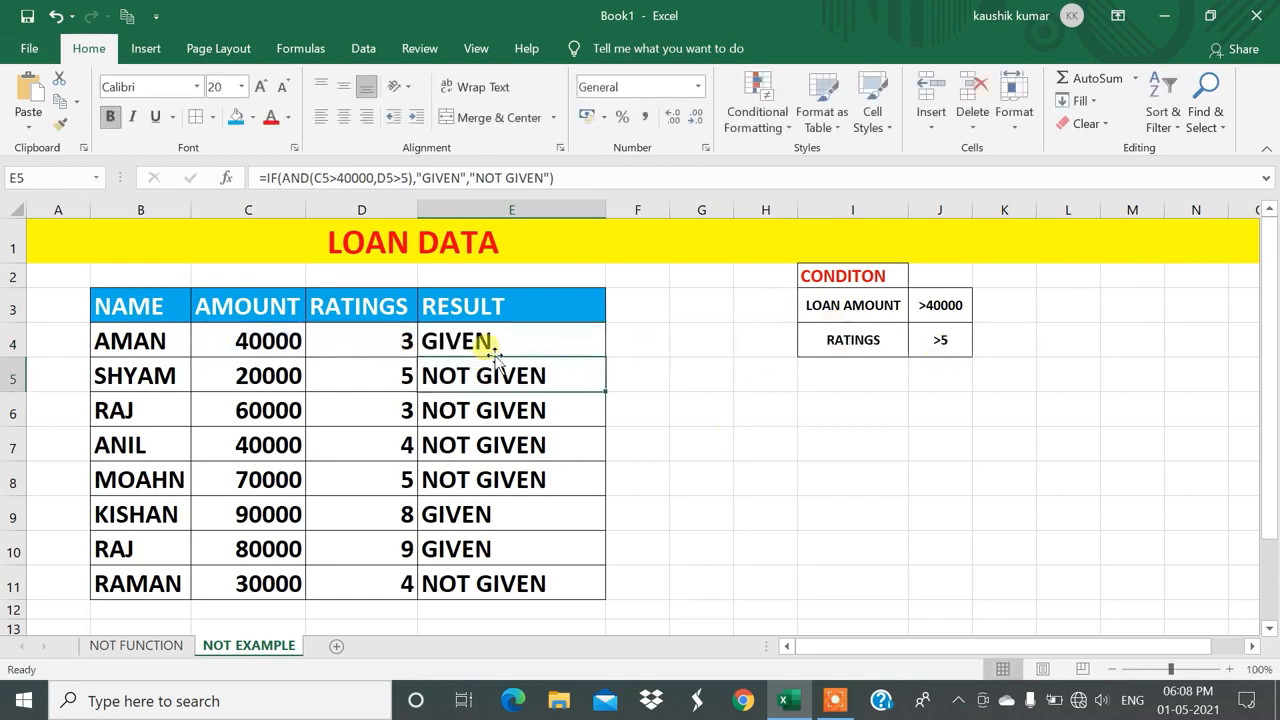
Fill the NOT version of the E4 formula down through E11 and return to the NOT FUNCTION sheet.
click(488, 342)
drag(608, 358, 543, 585)
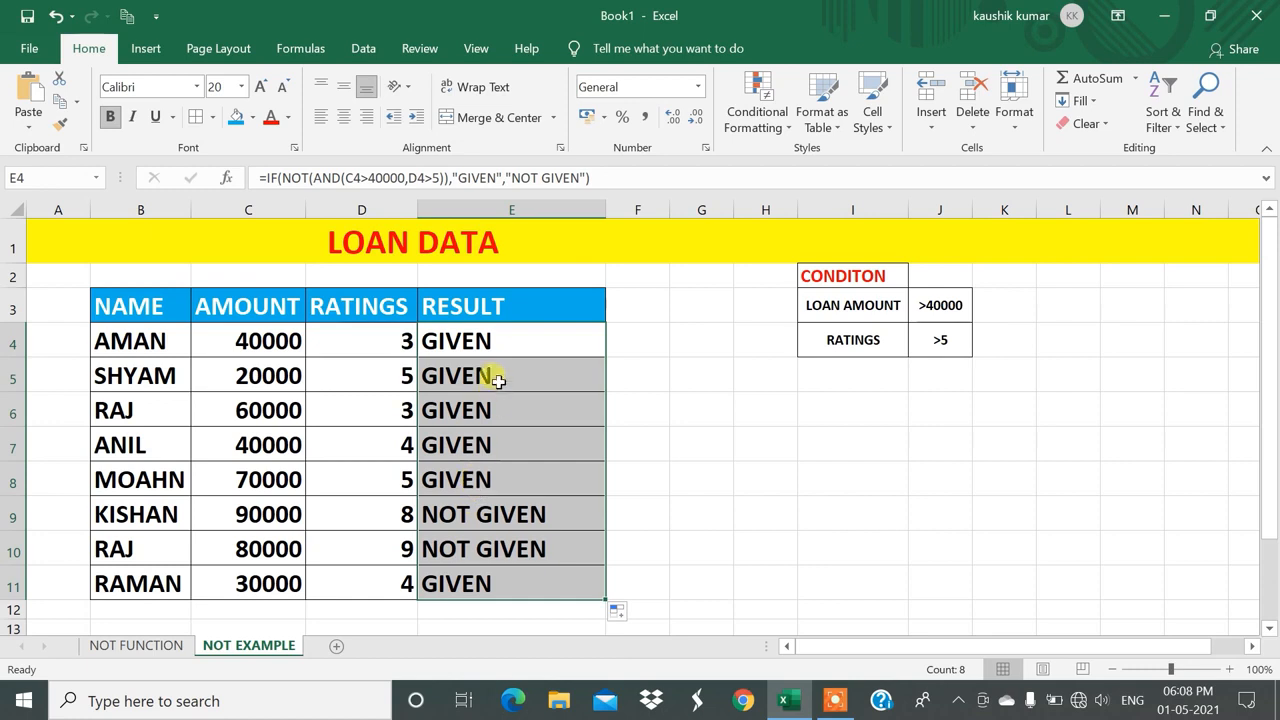
click(500, 341)
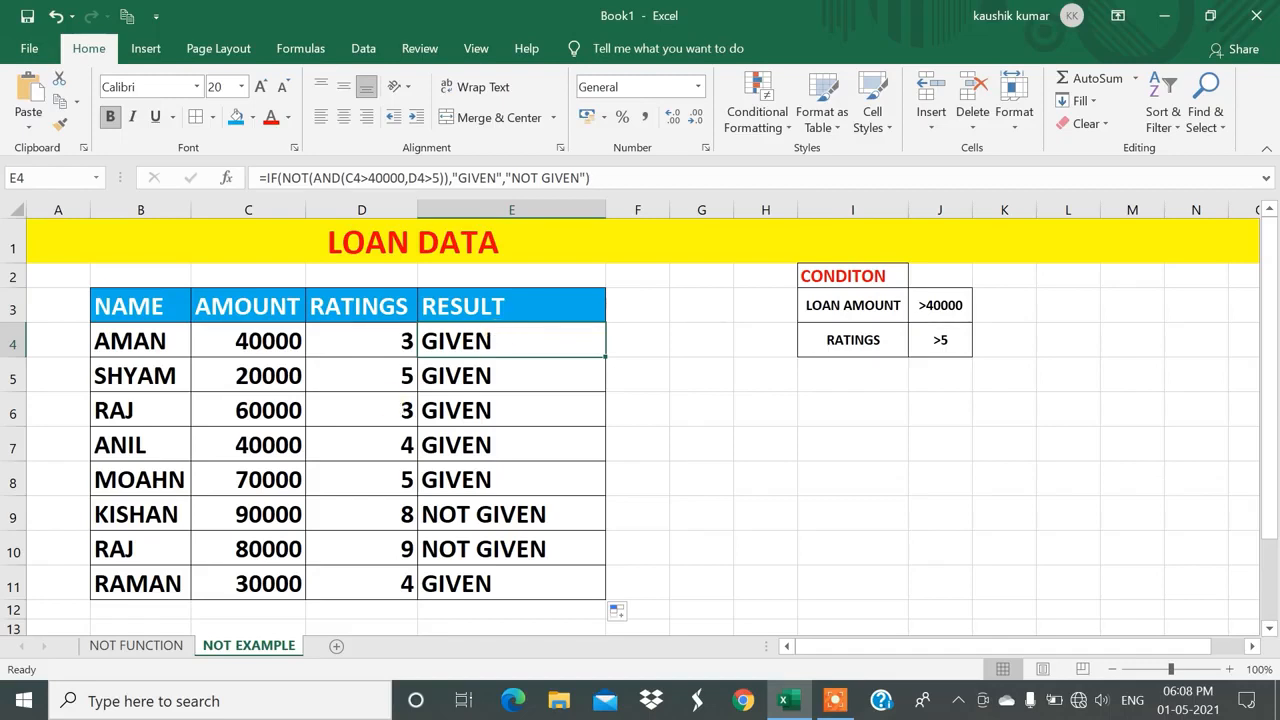
click(132, 647)
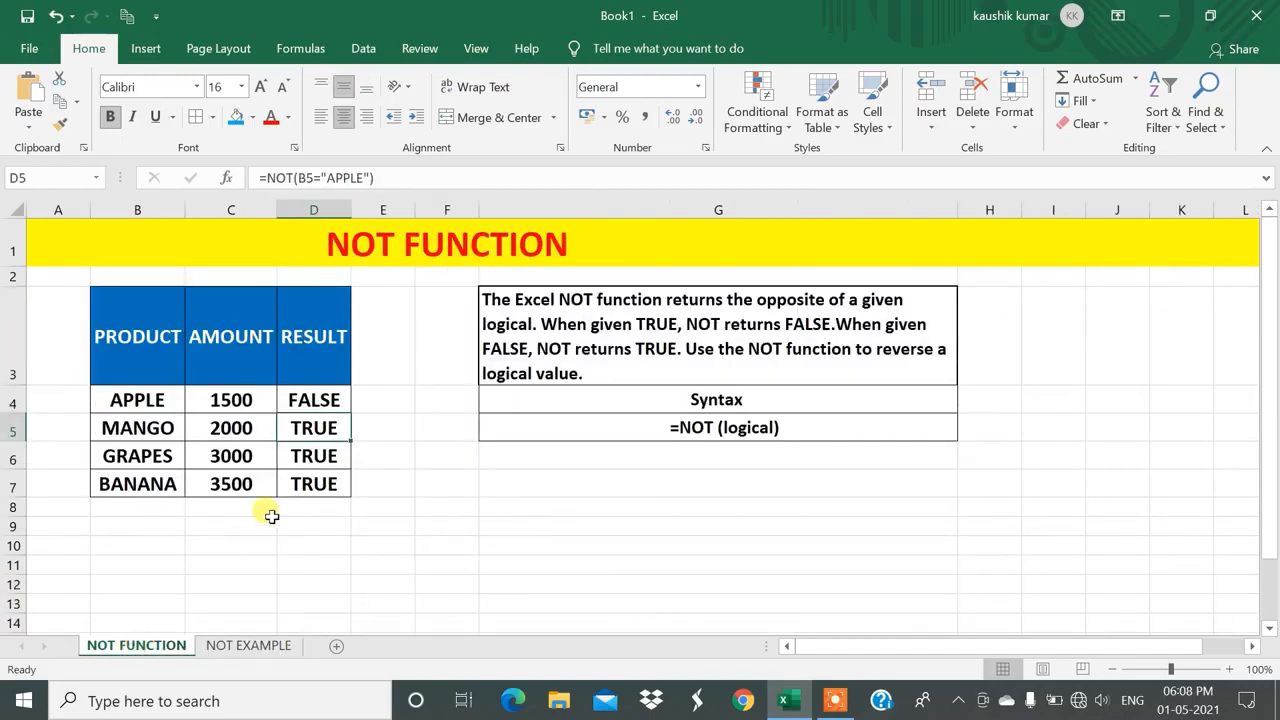